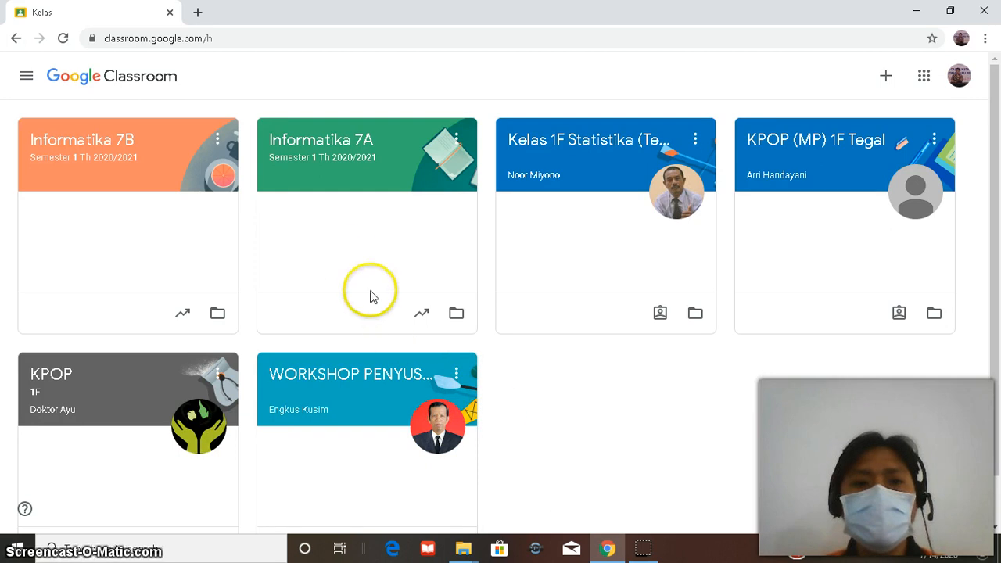
Step: Open the Informatika 7A class and create a new quiz assignment (Tugas kuis) in its classwork
click(394, 152)
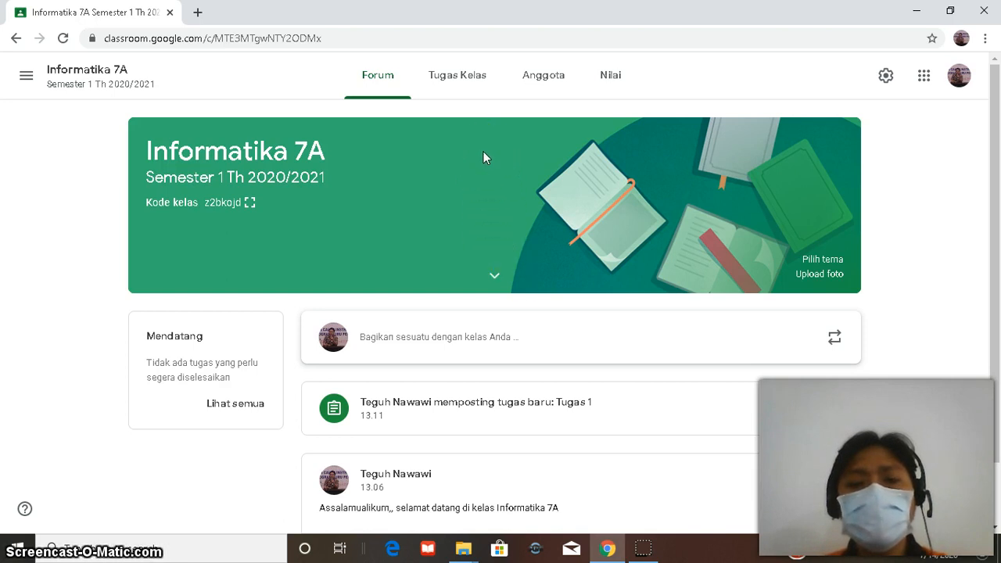
click(475, 91)
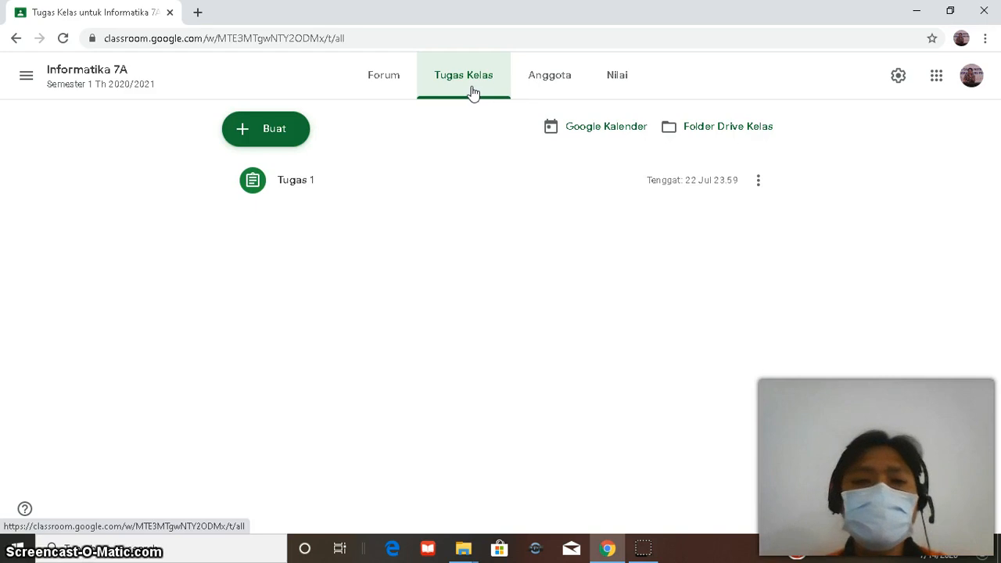
click(343, 187)
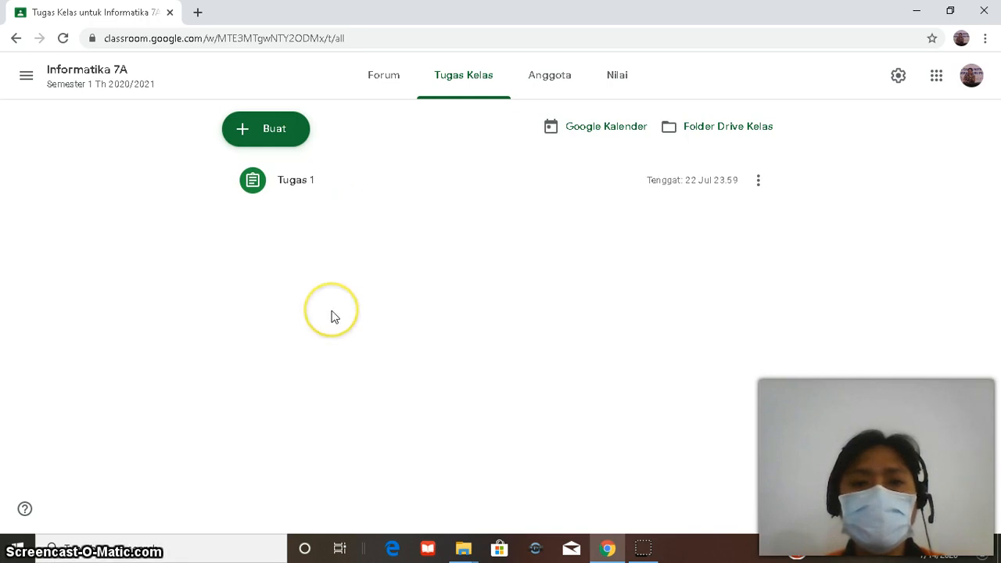
click(242, 142)
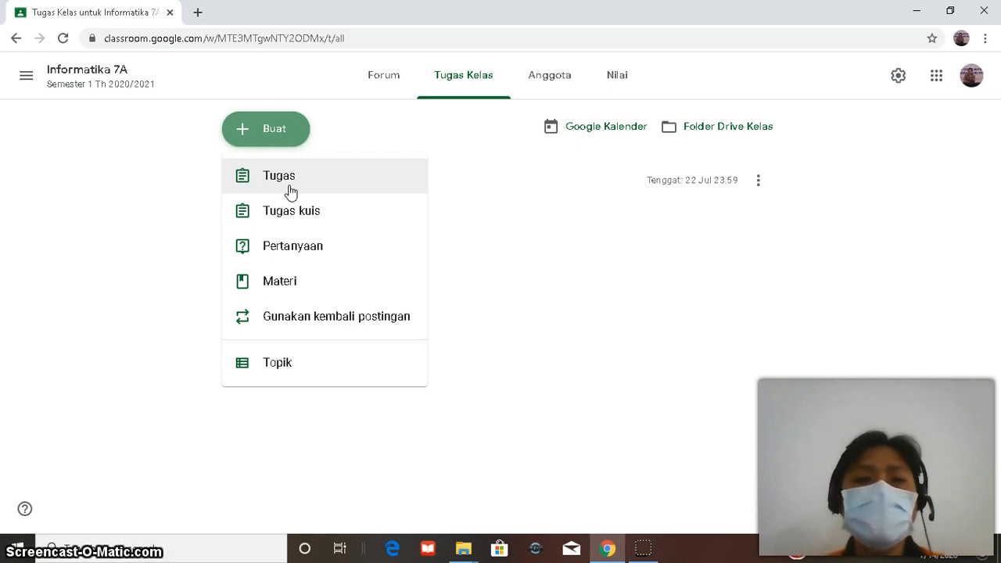
click(293, 220)
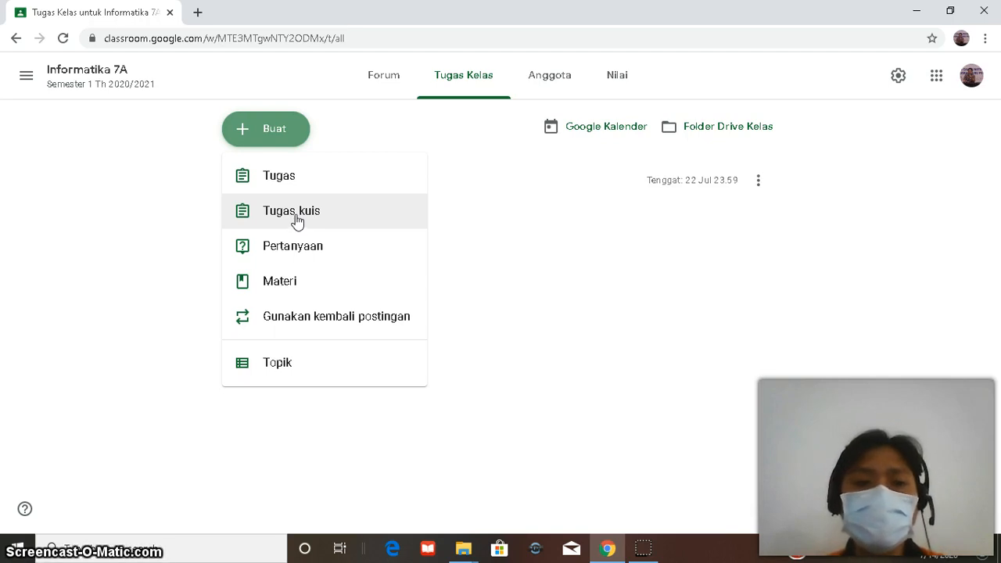
click(297, 222)
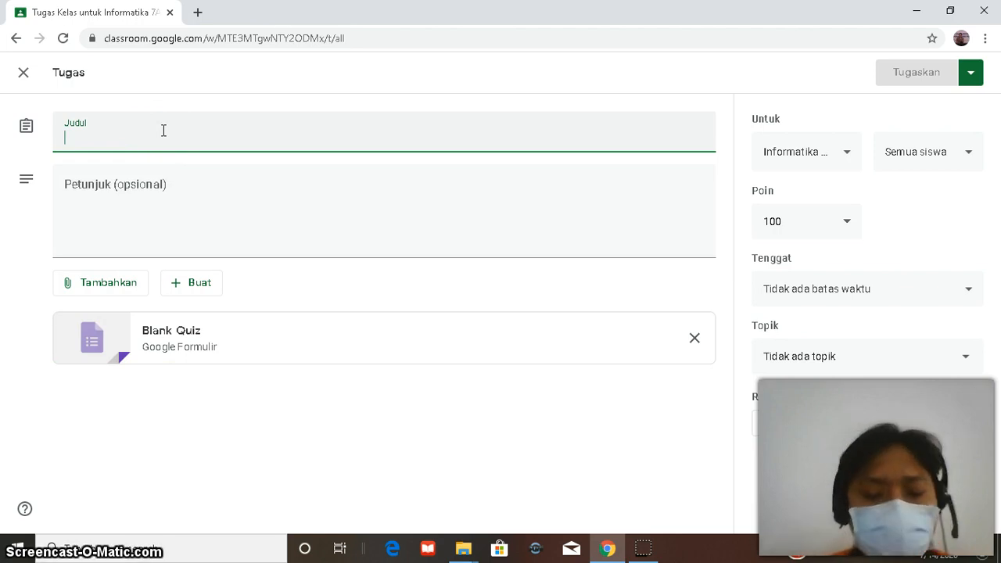
Step: Title the quiz assignment "UH 1"
key(Caps_Lock)
text(U)
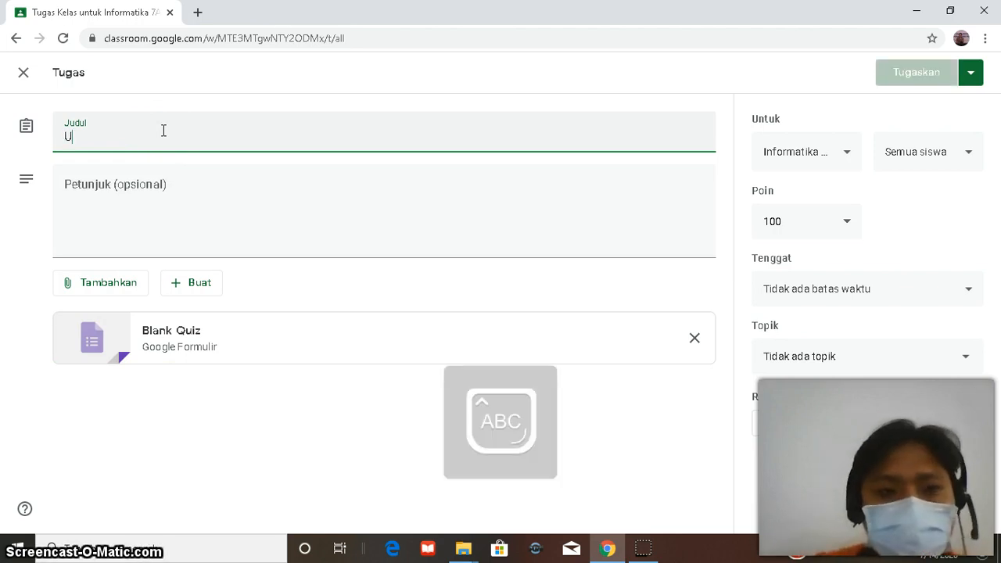
text(H 1)
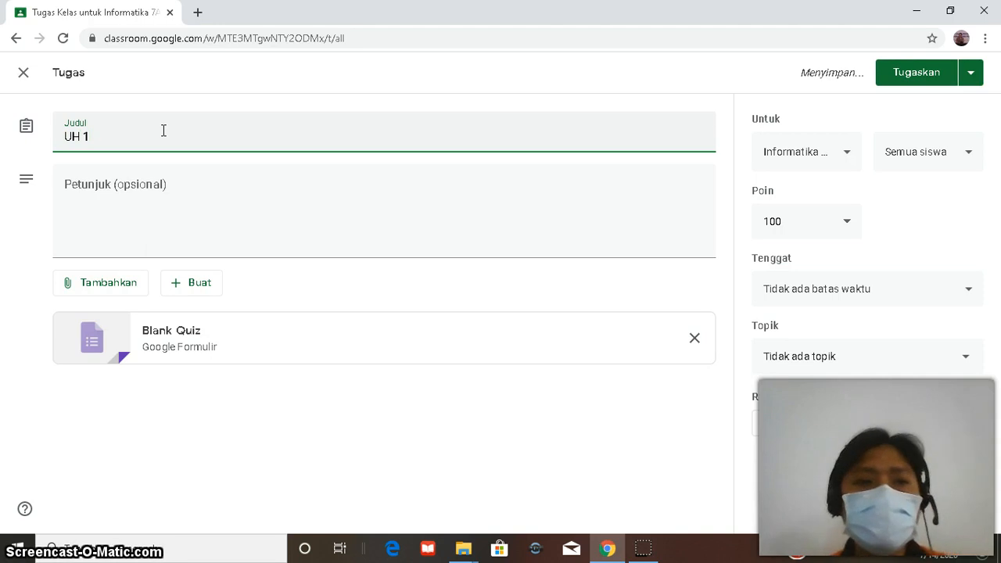
Step: Enter "Kerjakan Ulangan Harian ini dengan tepat" as the assignment's instructions
click(174, 199)
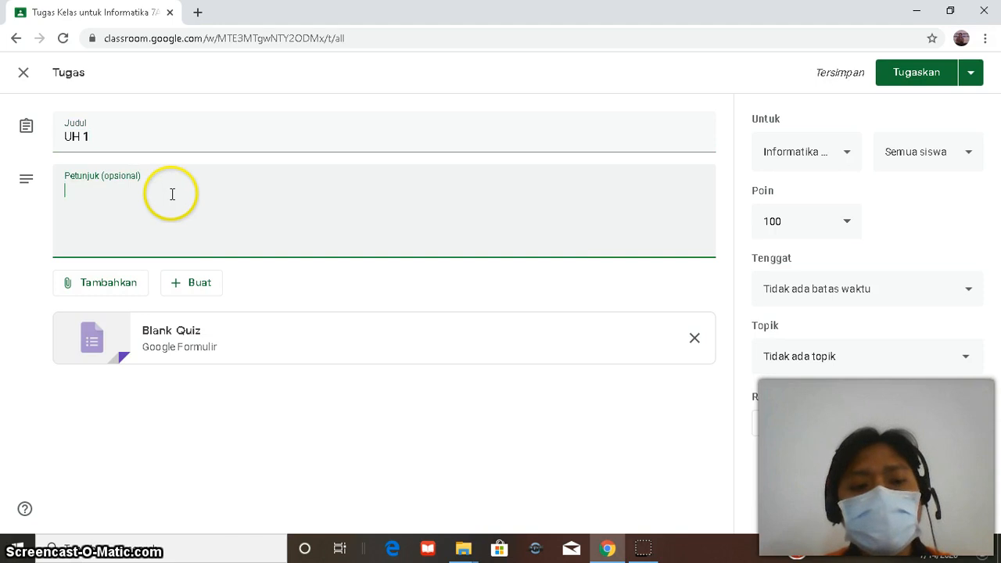
key(Caps_Lock)
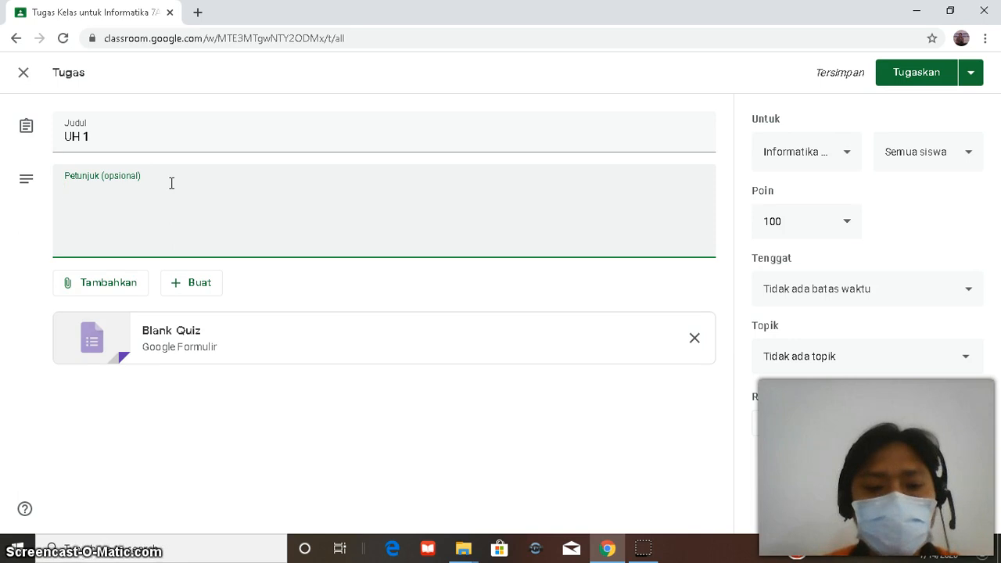
text(K)
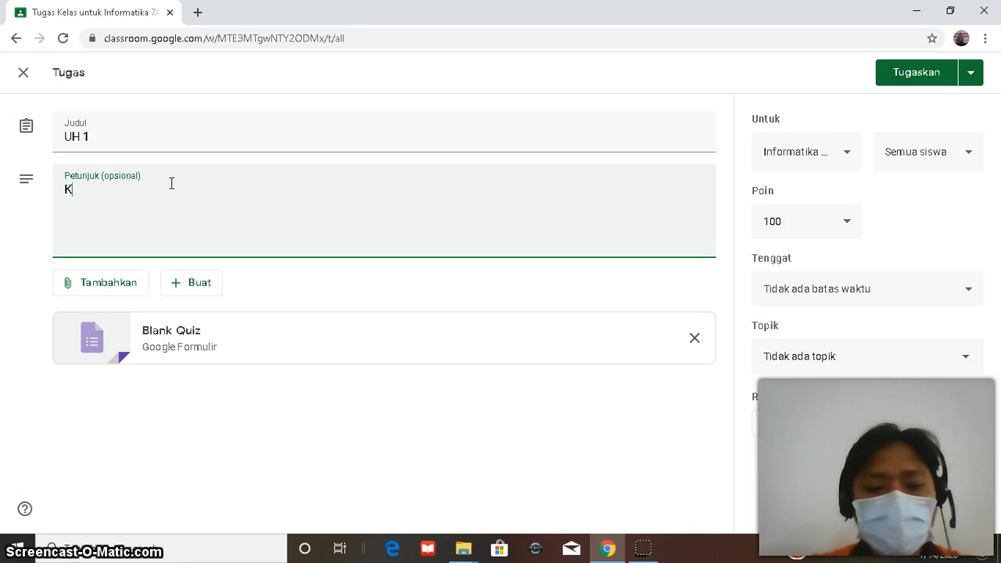
text(erj)
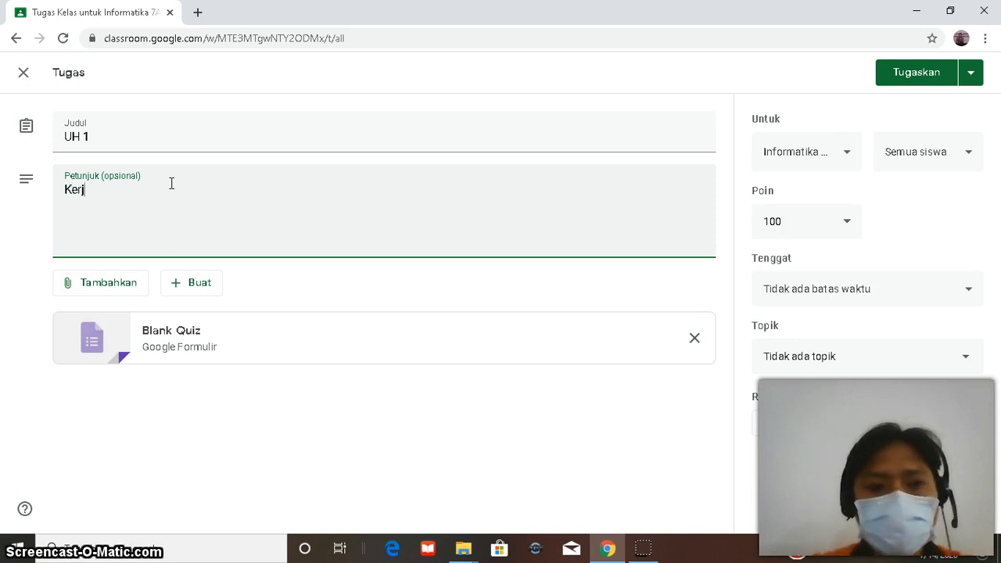
text(akan )
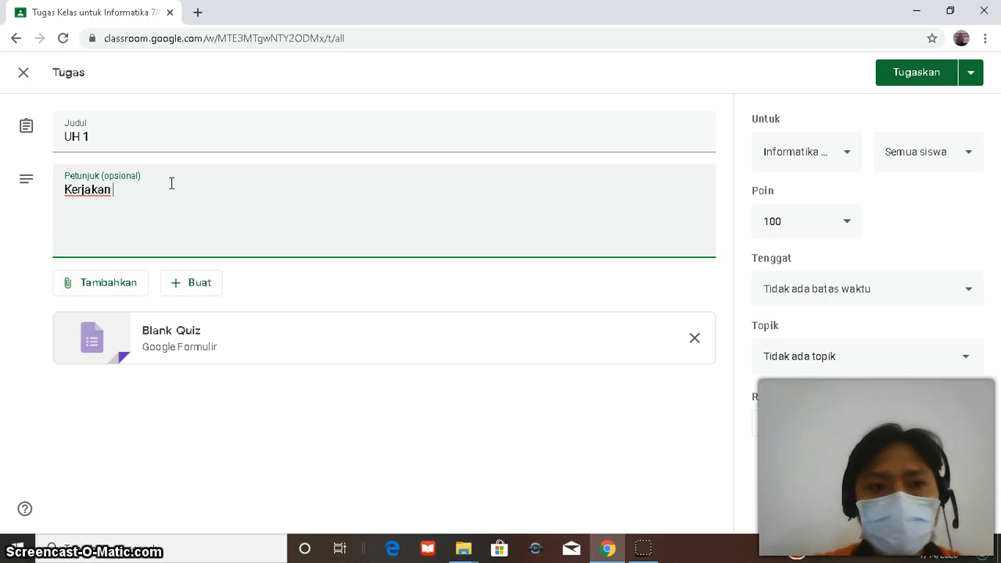
text(Ulangan )
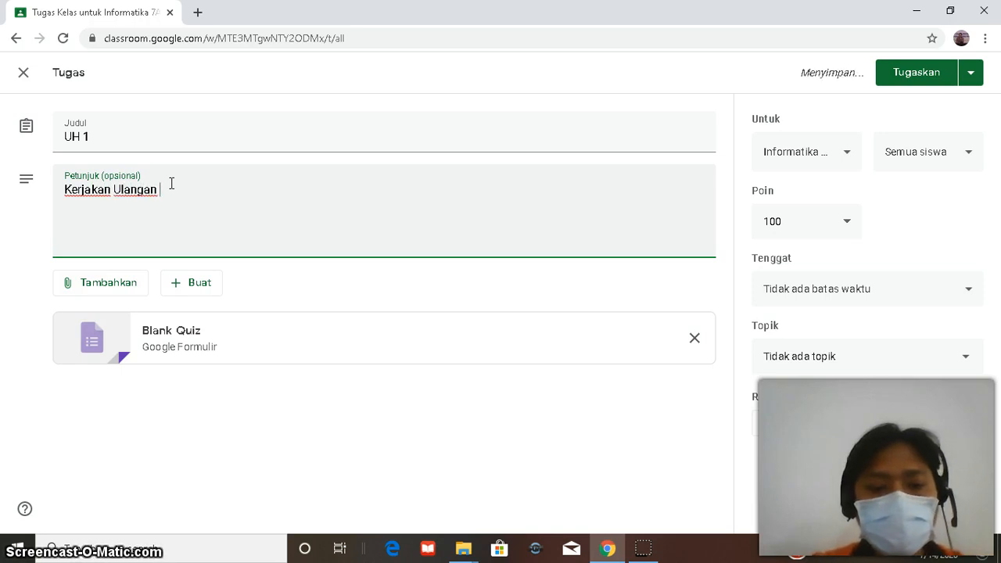
text(Harian )
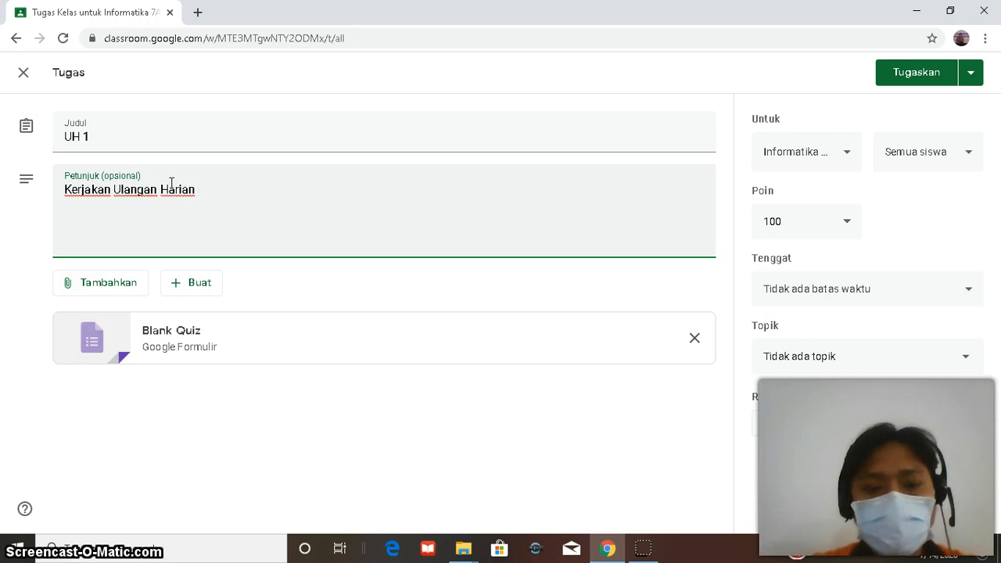
text(ini)
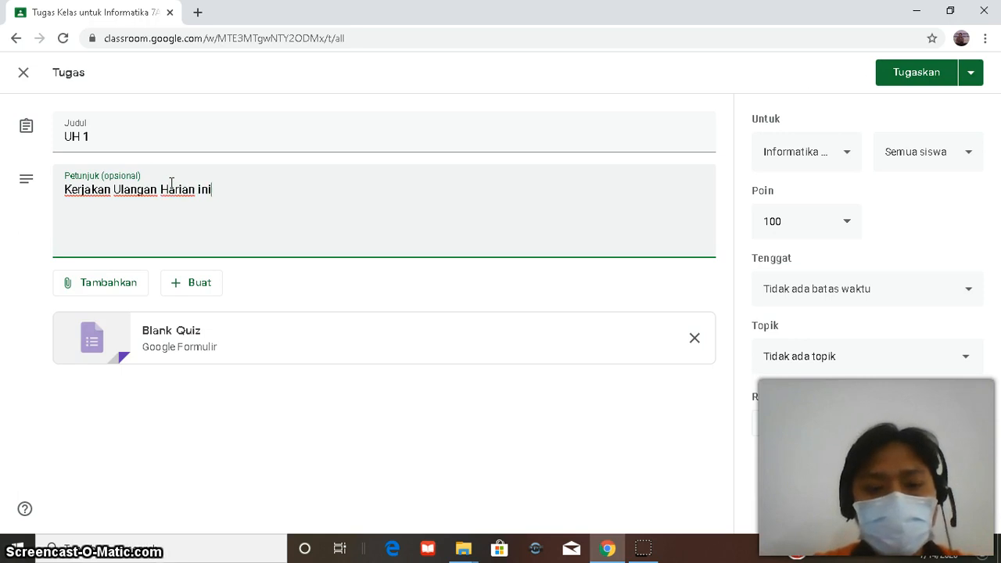
text( denga)
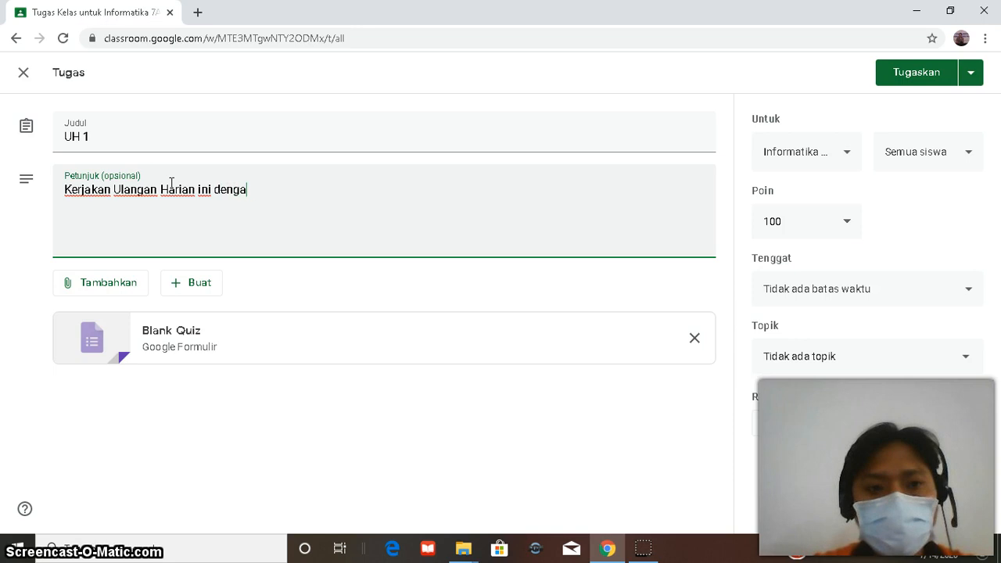
text(n tepat)
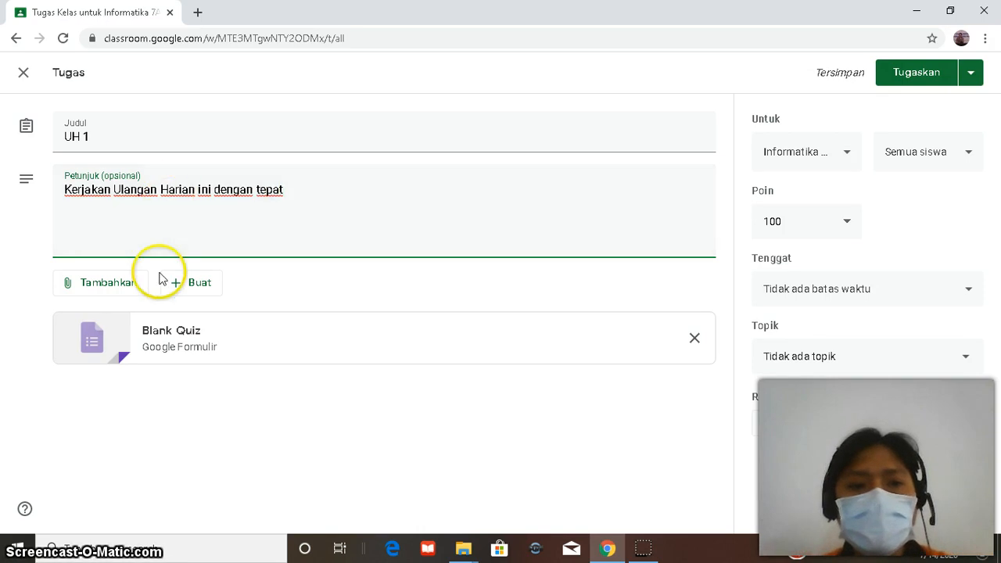
Step: Open the assignment's attached Blank Quiz form in Google Forms for editing
click(171, 338)
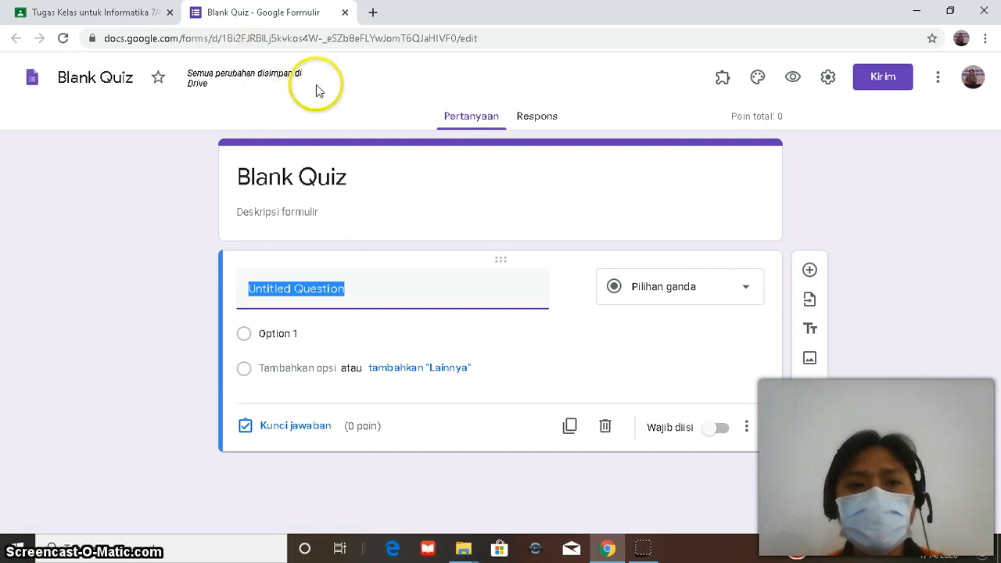
click(149, 14)
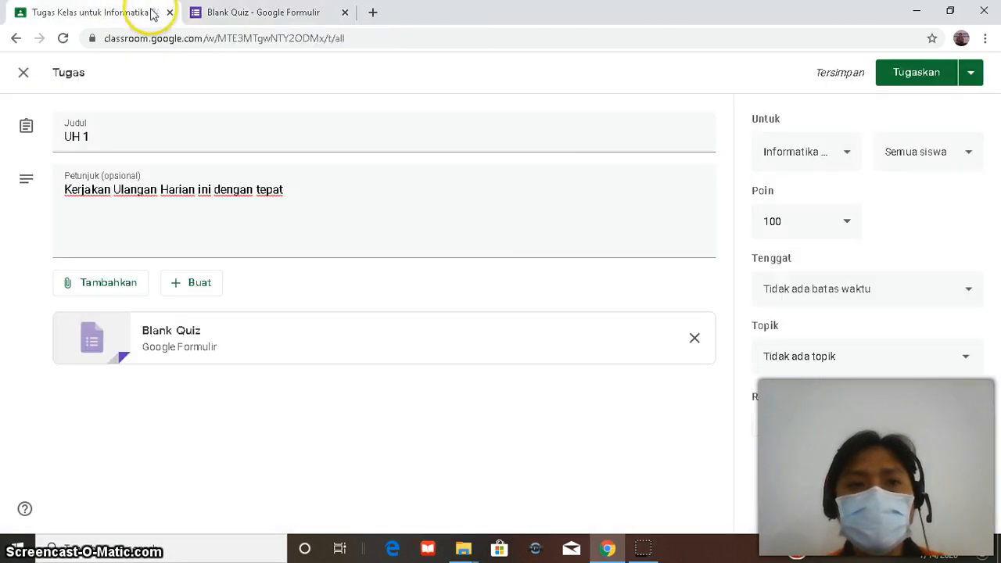
click(234, 13)
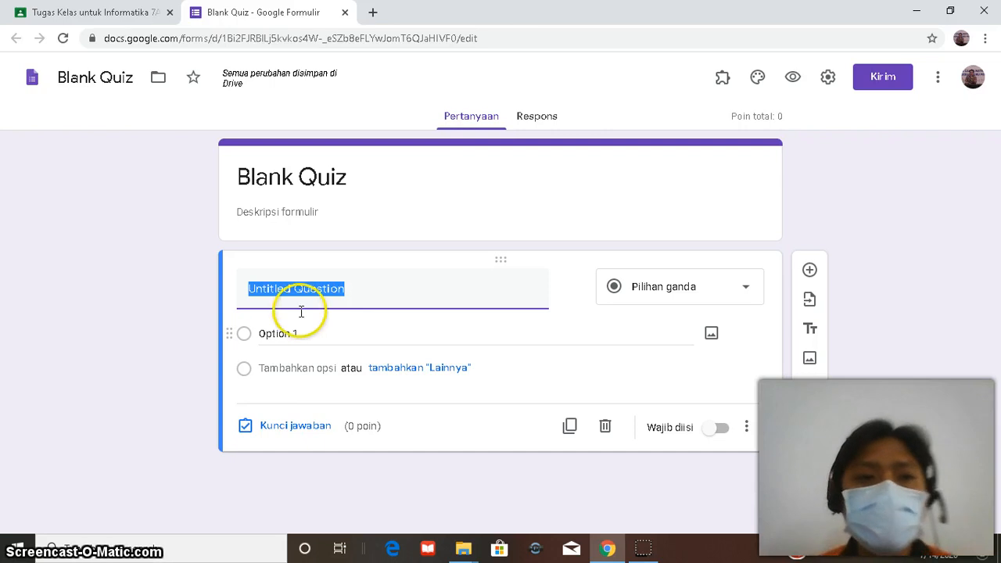
Step: Set the title in the form's header to "uh 1"
click(258, 180)
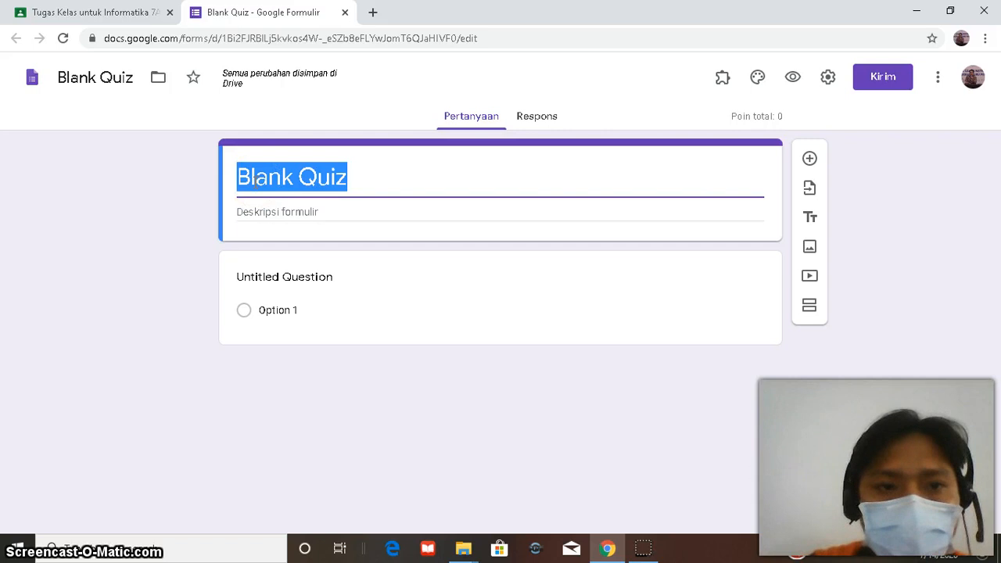
text(uh 1)
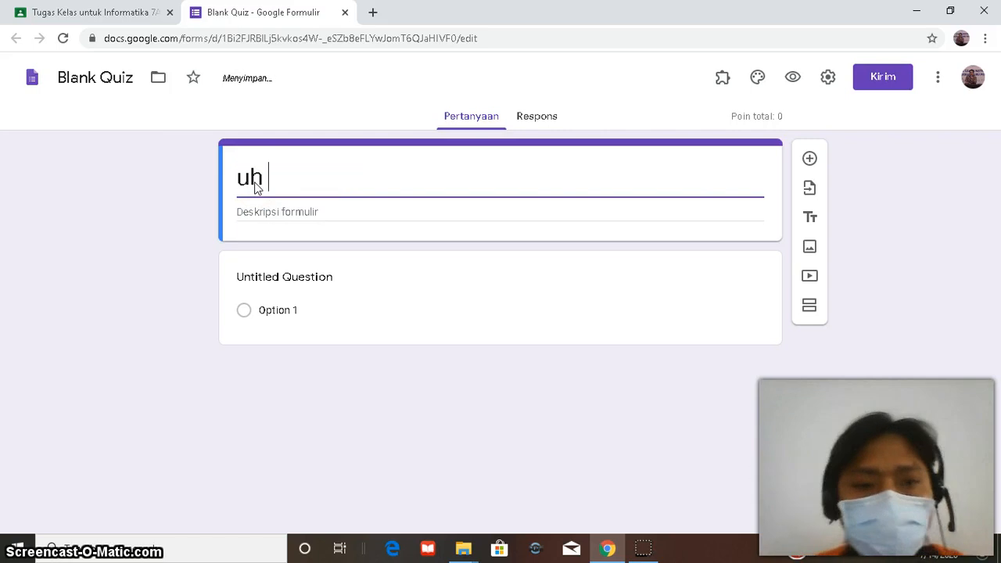
Step: Rename the form file from Blank Quiz to "UH 1"
click(117, 75)
double_click(118, 76)
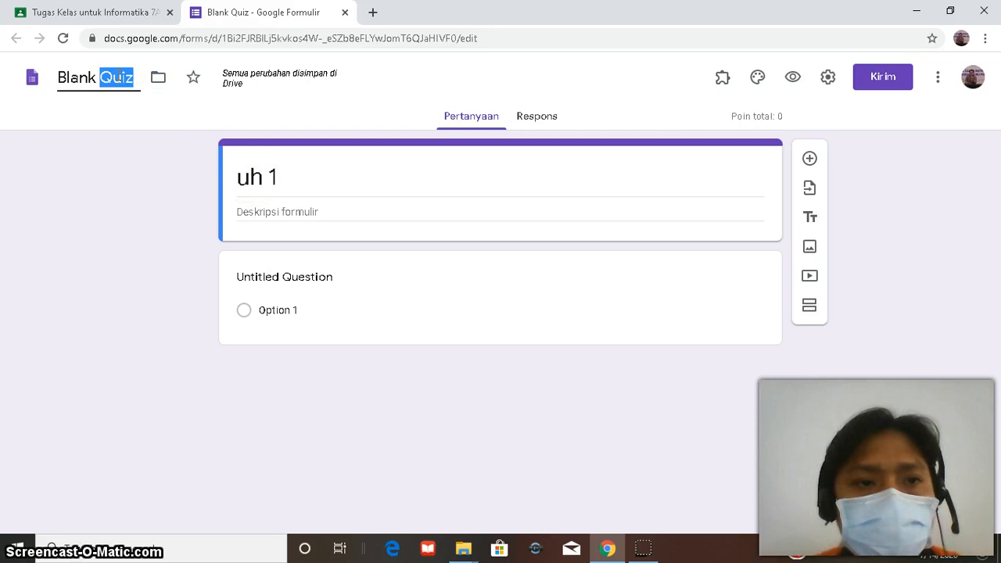
triple_click(116, 76)
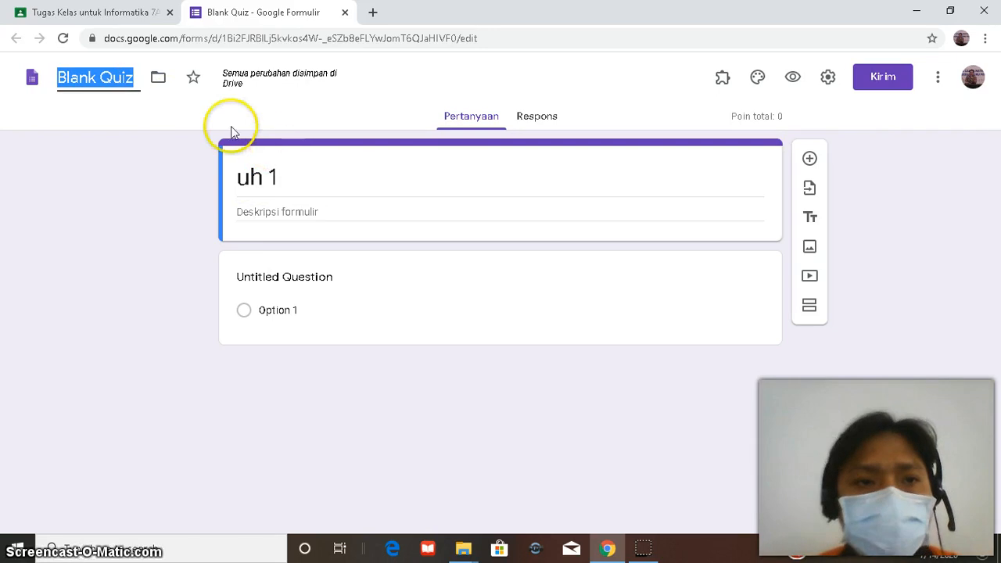
text(uh)
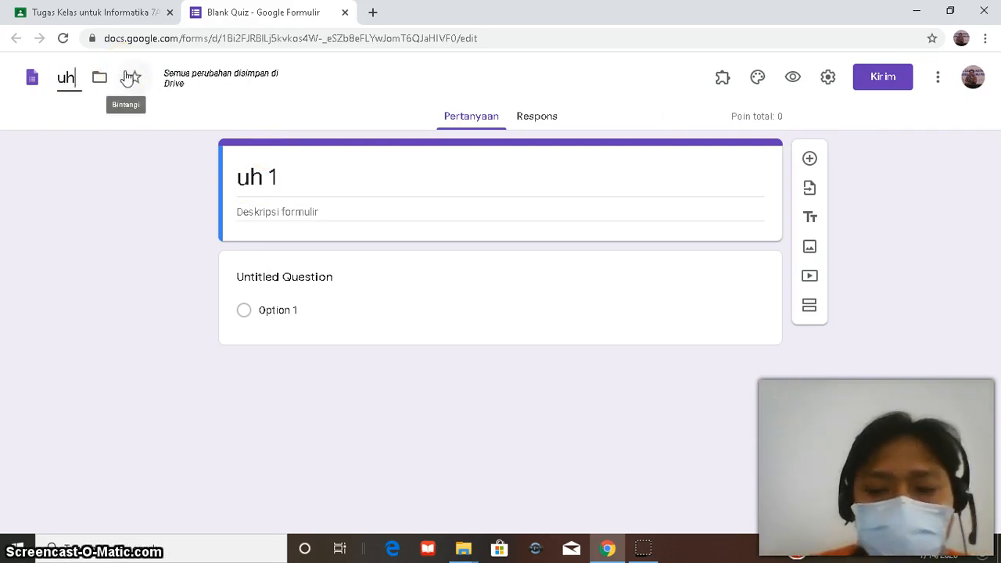
key(BackSpace)
key(BackSpace)
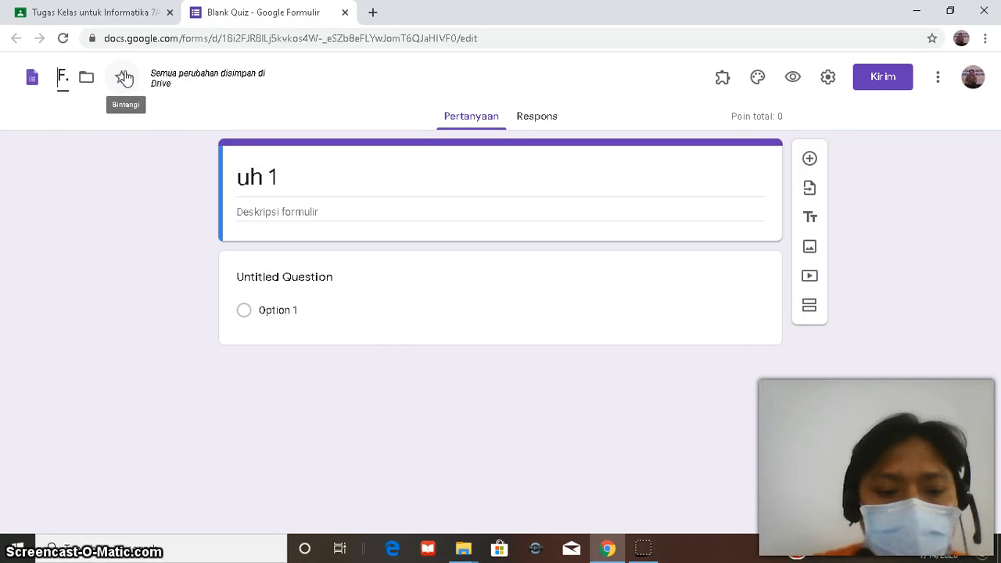
text(UH)
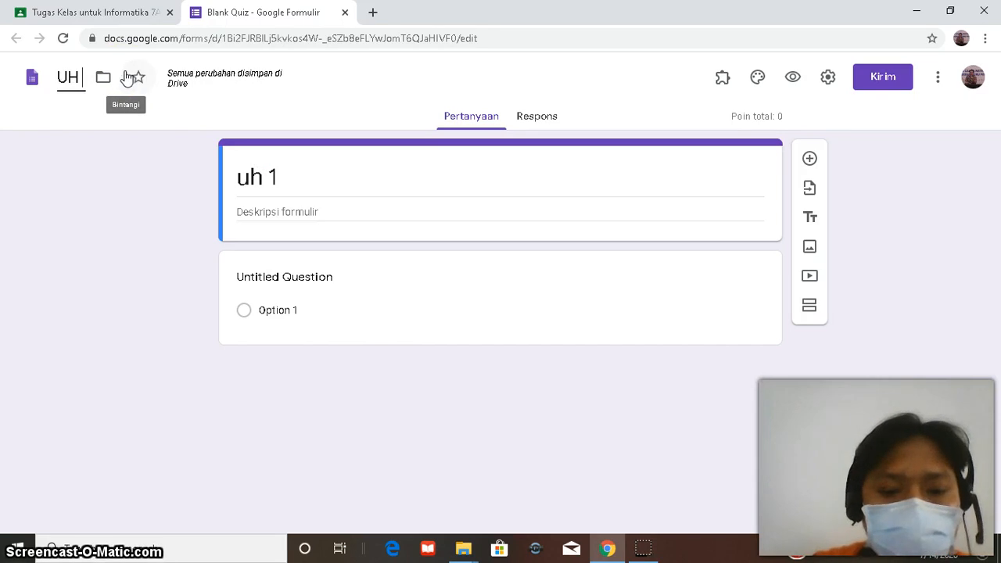
text( 1)
click(393, 208)
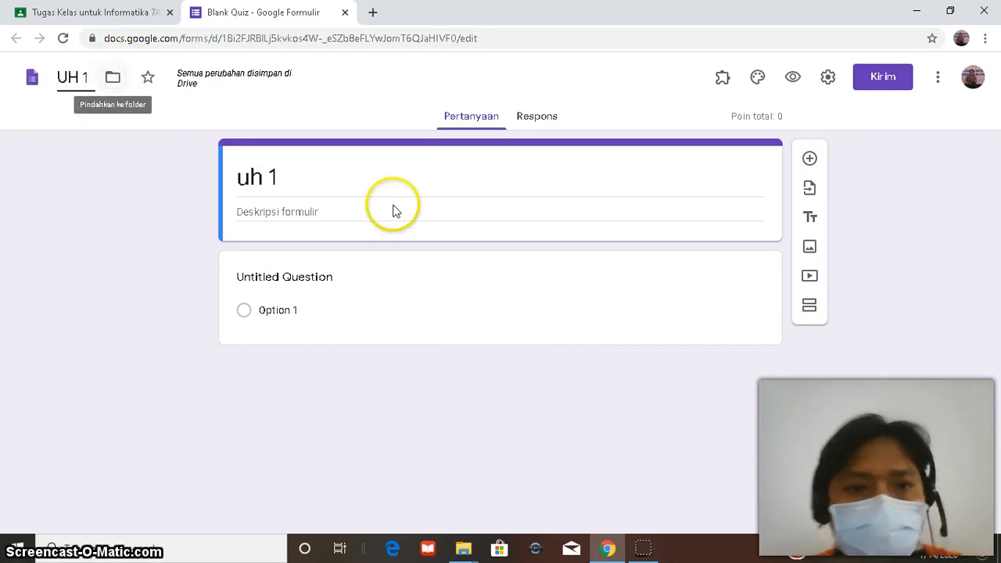
Step: Replace the title in the form's header with "UH 1" in capital letters
click(338, 179)
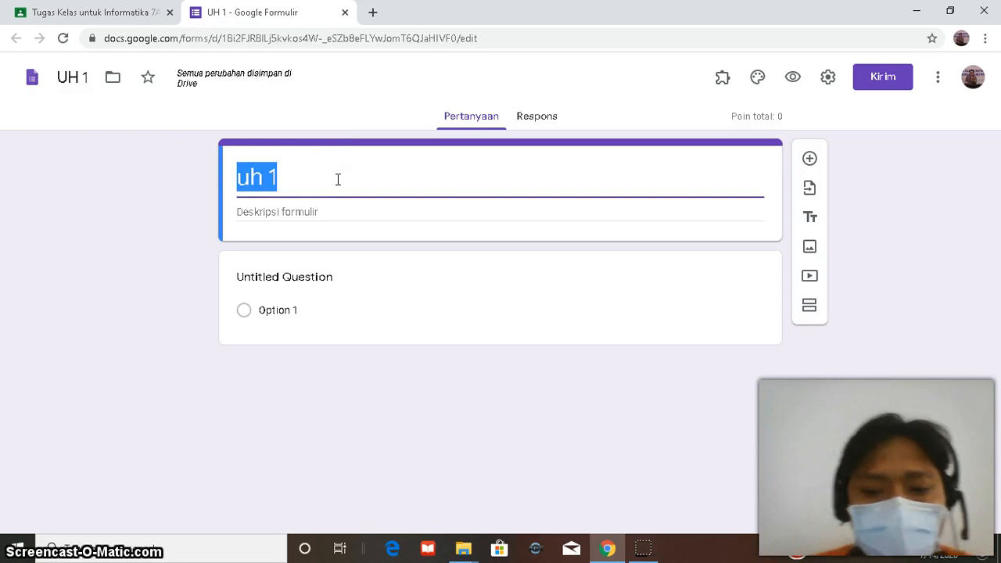
text(U)
key(BackSpace)
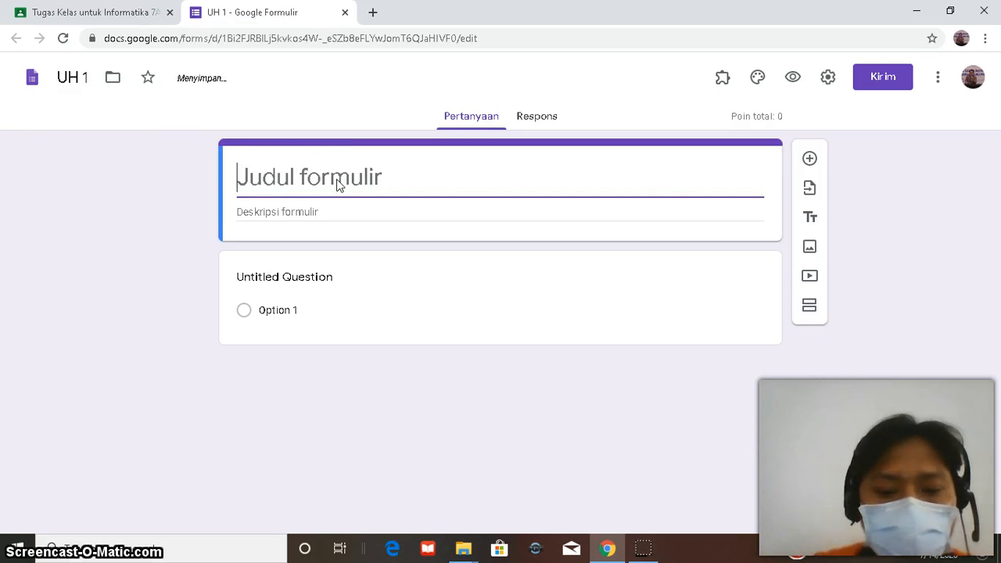
text(uh)
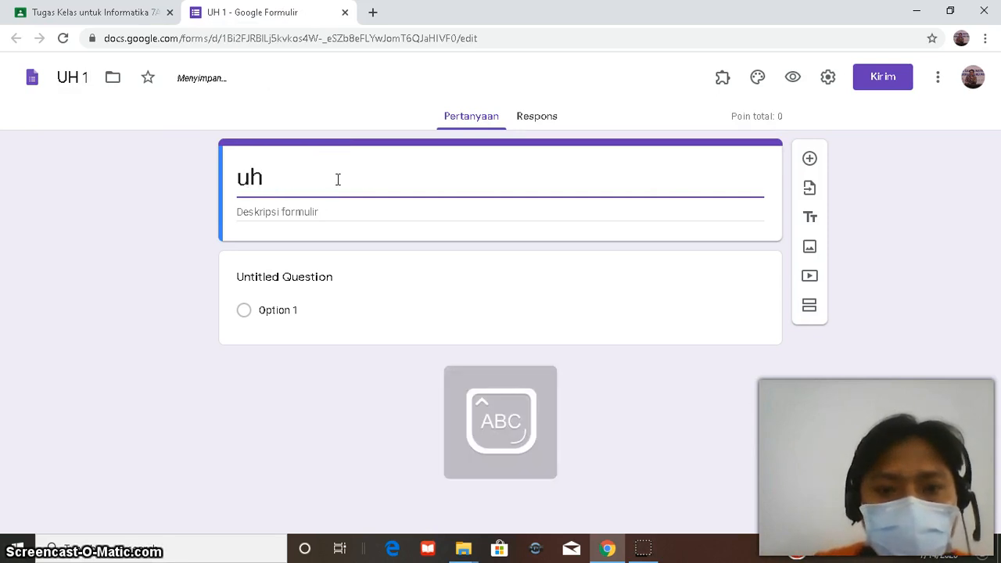
key(BackSpace)
key(BackSpace)
text(UH 1)
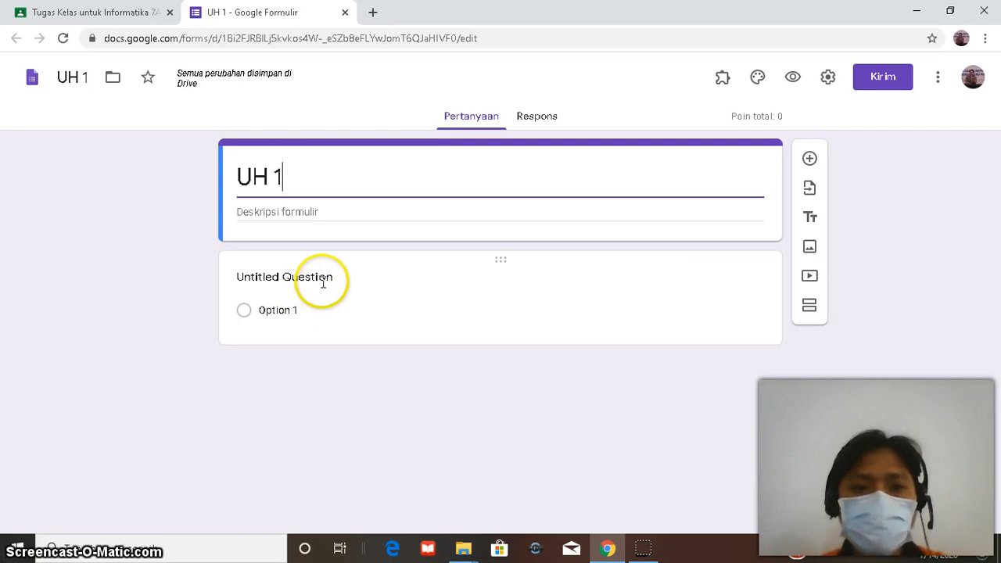
Step: Set the untitled question's text to "Ibukota Negara Indonesia adalah" with Pilihan ganda as its question type
click(323, 281)
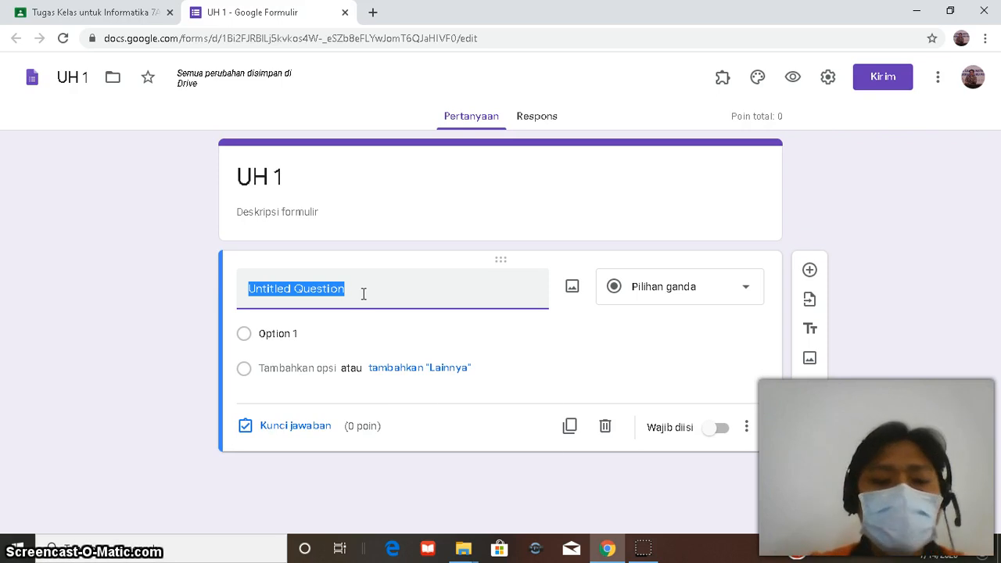
key(Caps_Lock)
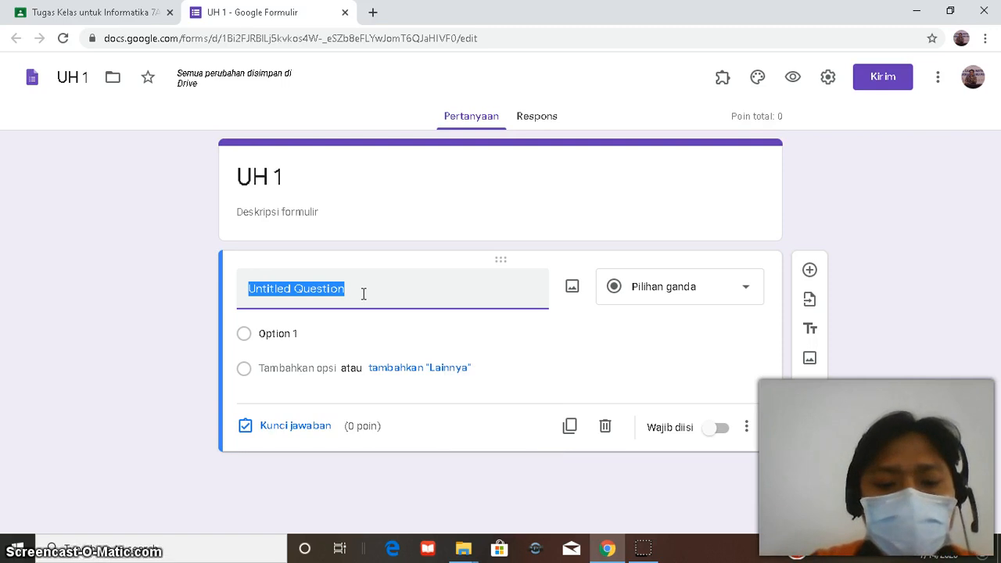
text(Ibuk)
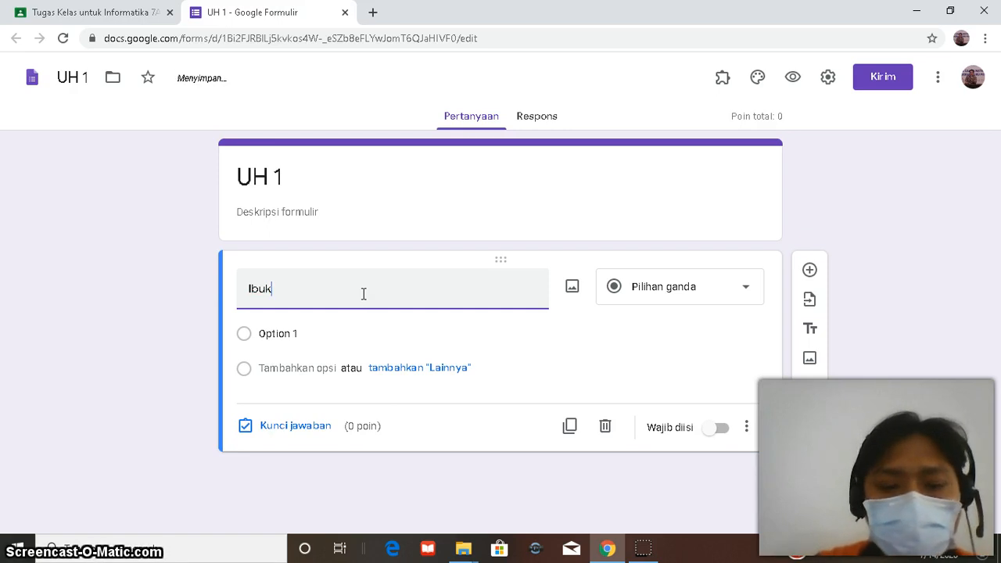
text(ta N)
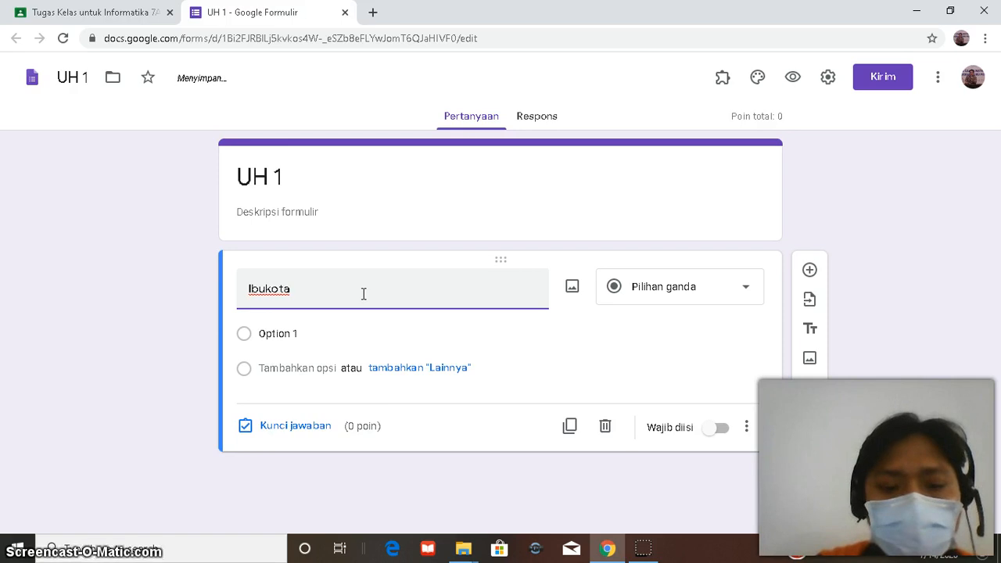
text(egar)
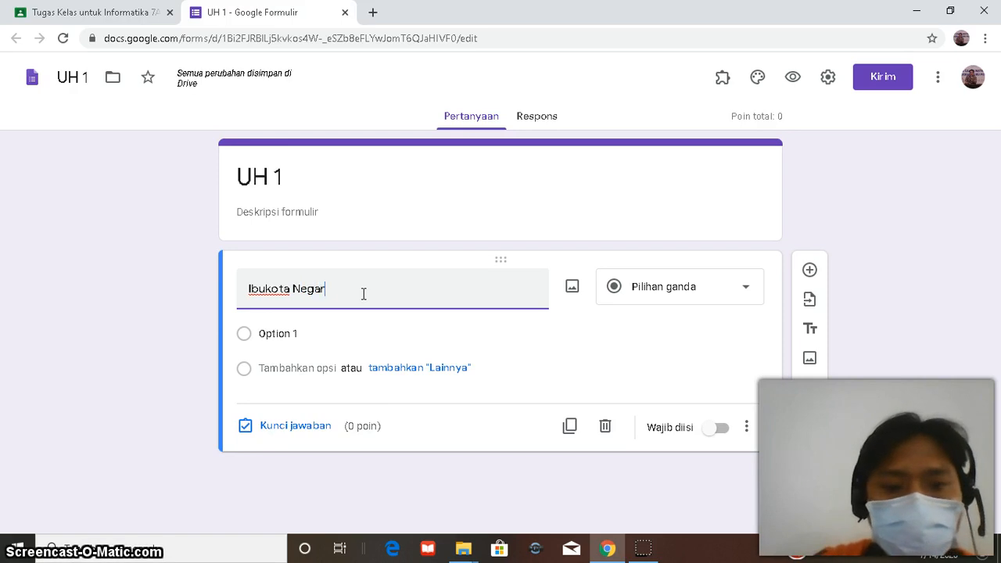
text(a Ind)
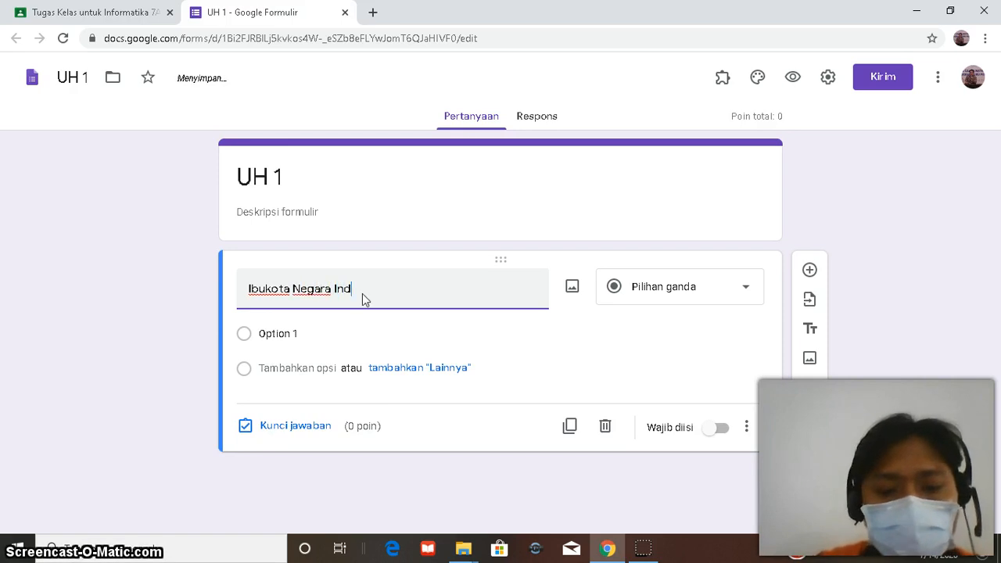
text(onesia )
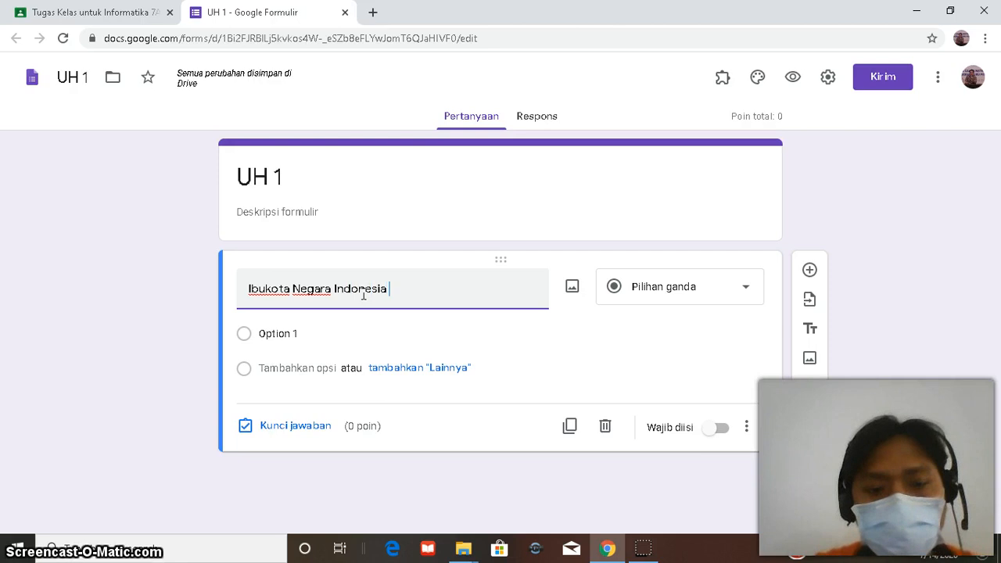
text(adalah)
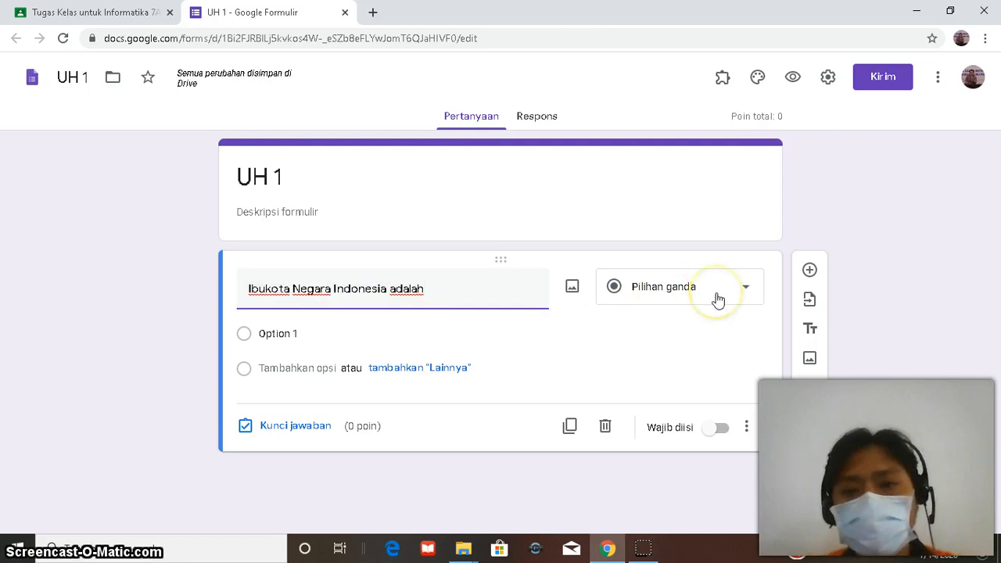
click(719, 299)
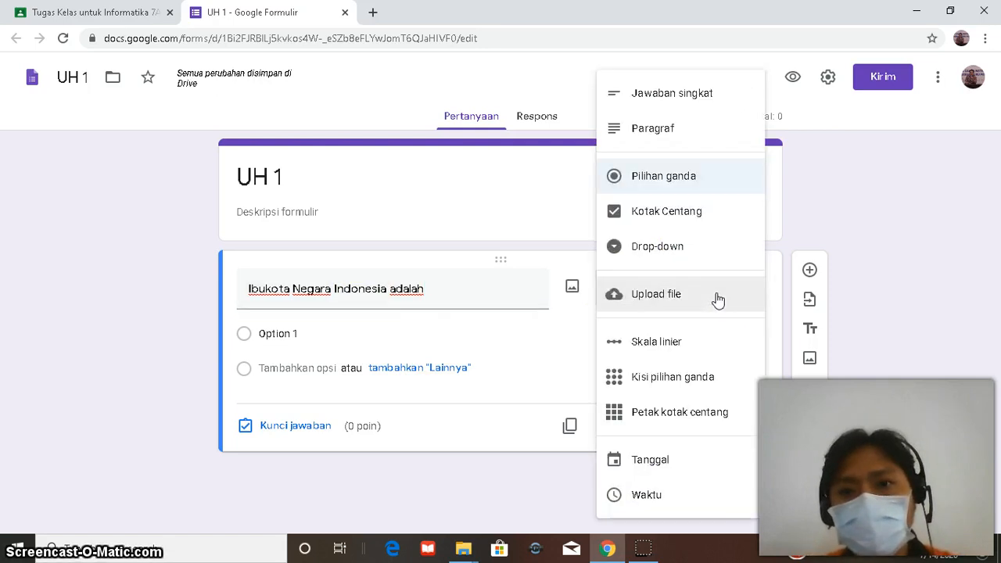
click(702, 179)
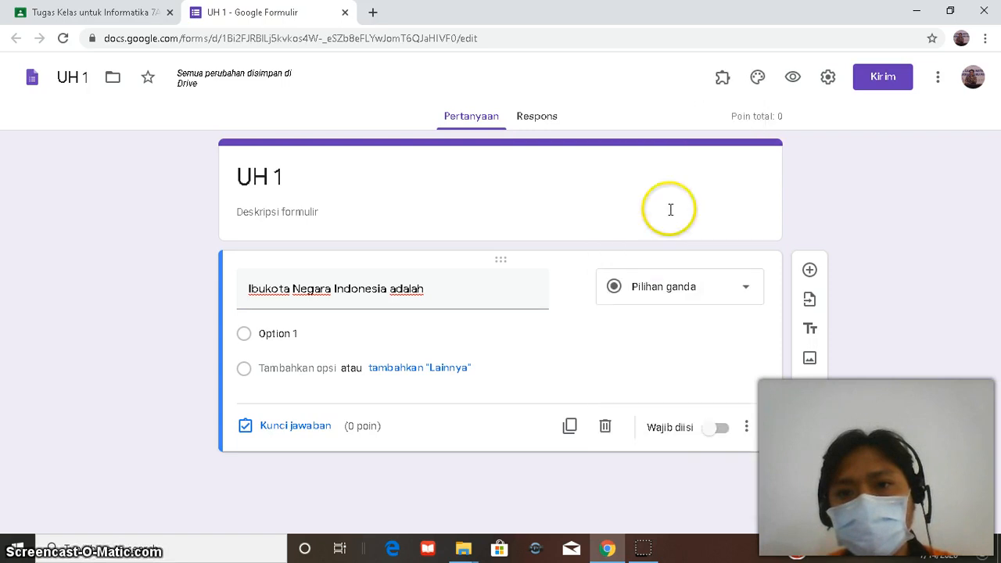
Step: Fill in the Indonesian capital question's four answer options as Semarang, Jakarta, Bandung and Medan
click(279, 335)
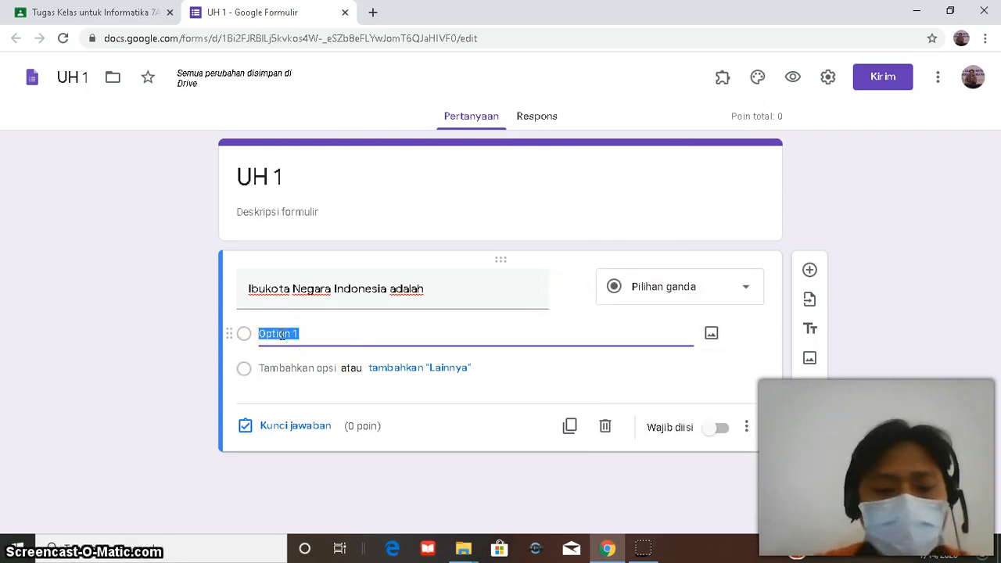
text(Semarang)
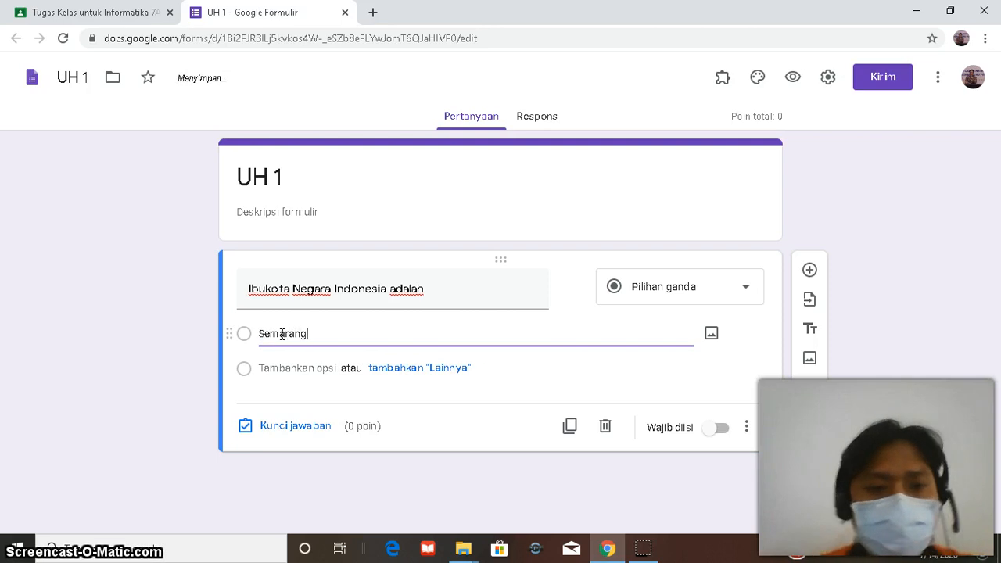
click(303, 367)
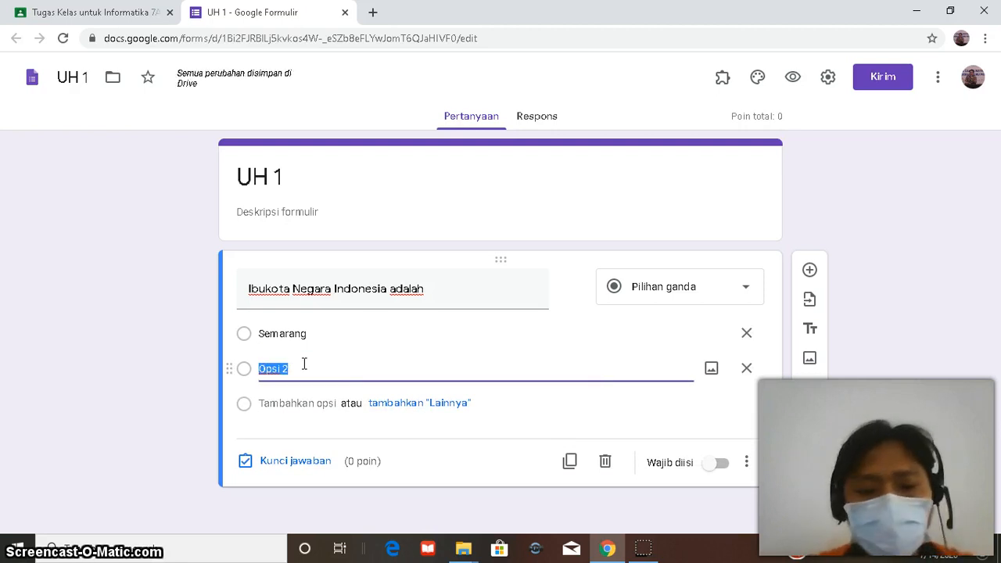
text(Jakar)
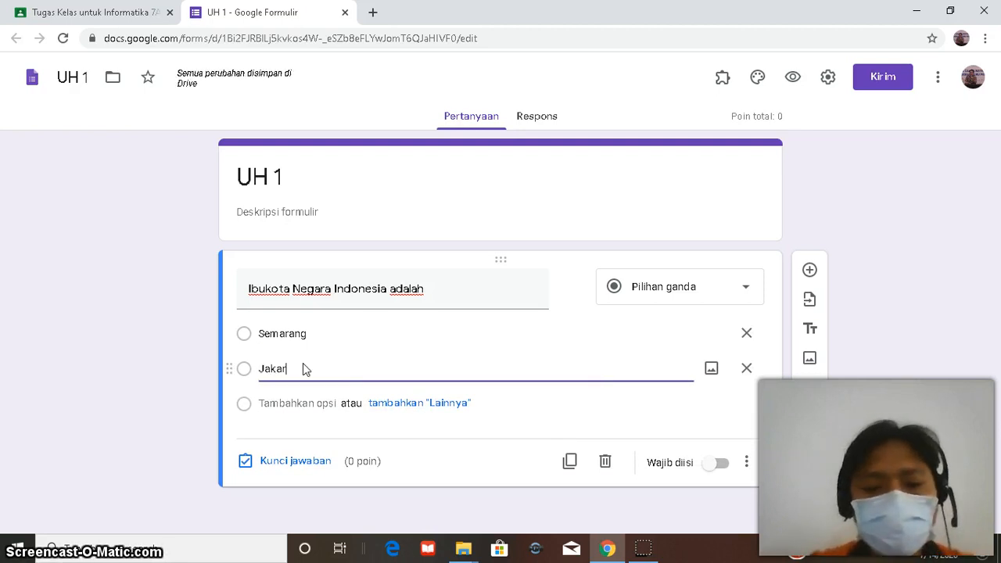
text(ta)
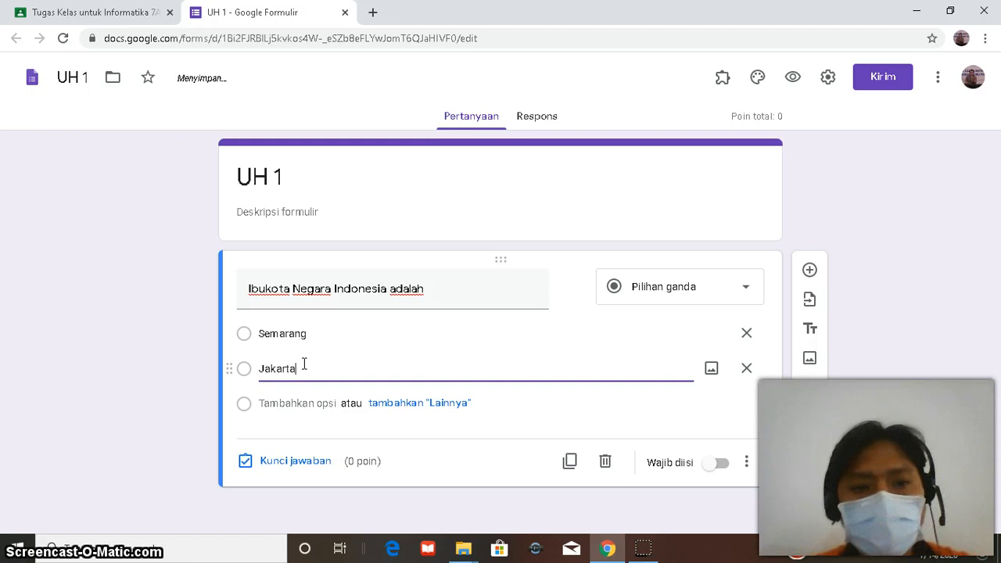
click(295, 407)
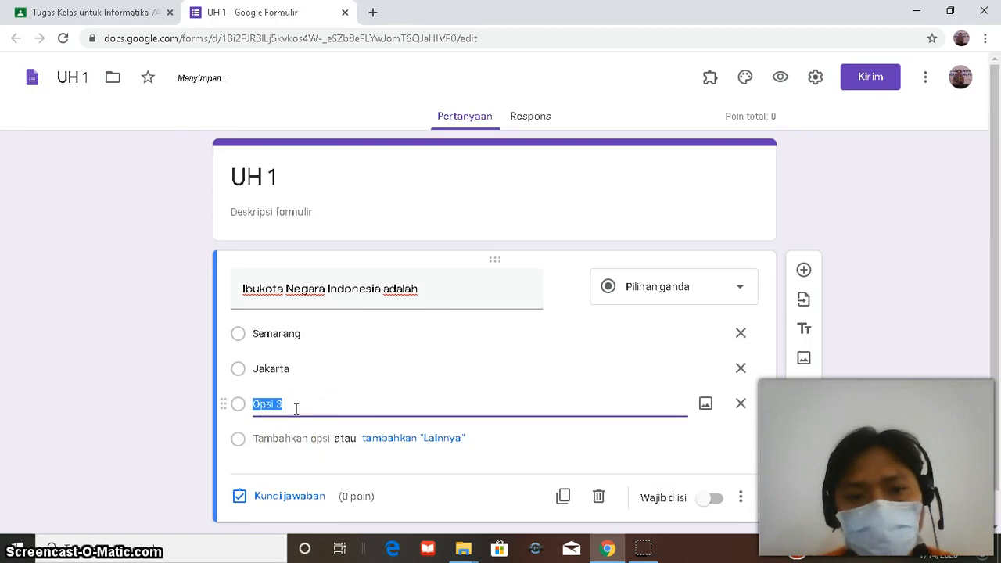
text(B)
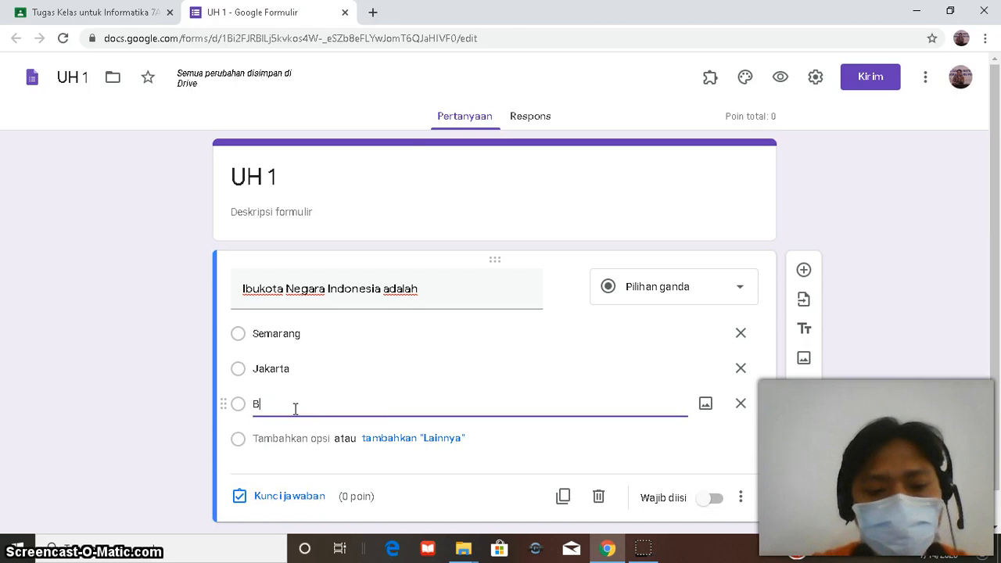
text(andung)
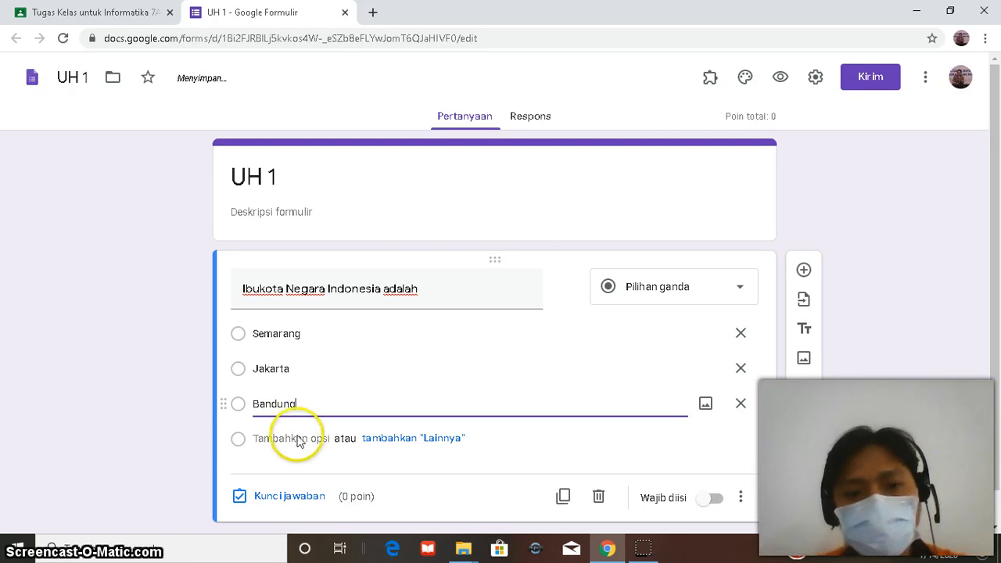
click(304, 440)
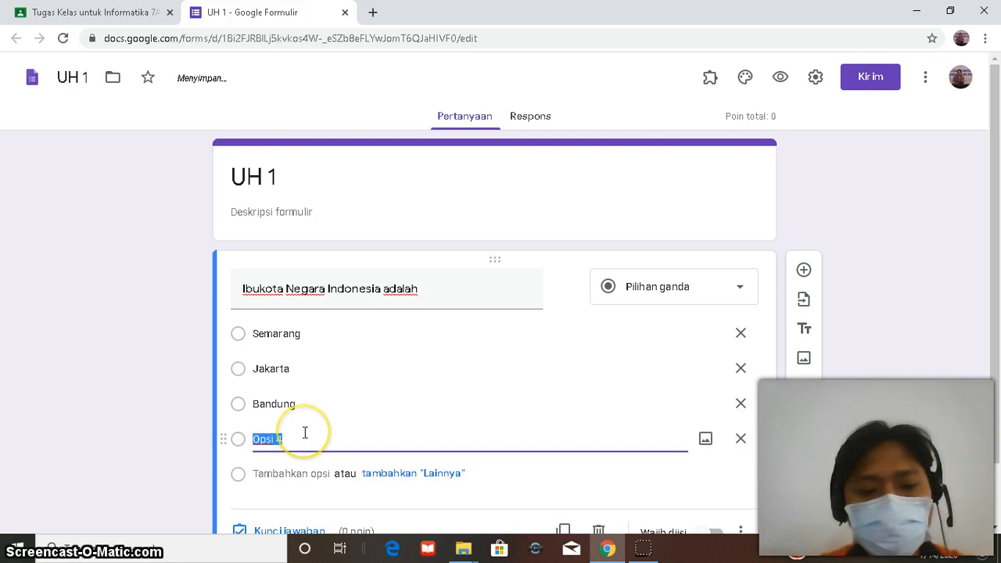
text(Medan)
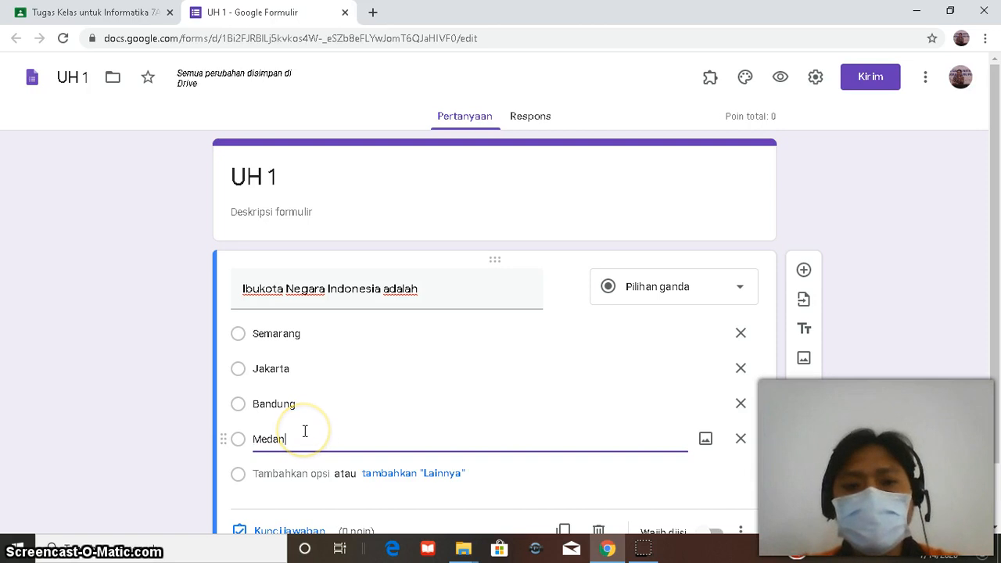
scroll(305, 431, down, 2)
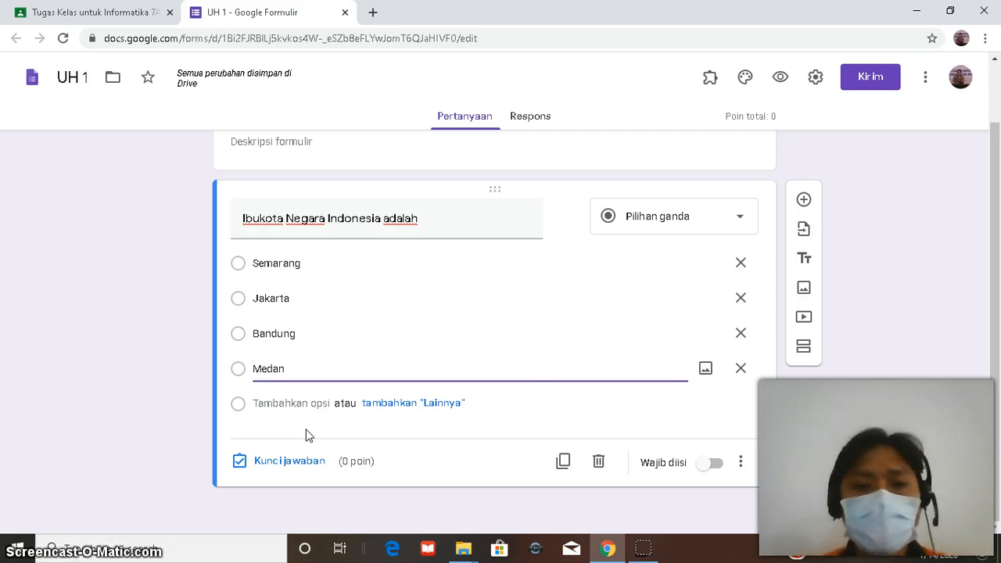
click(288, 371)
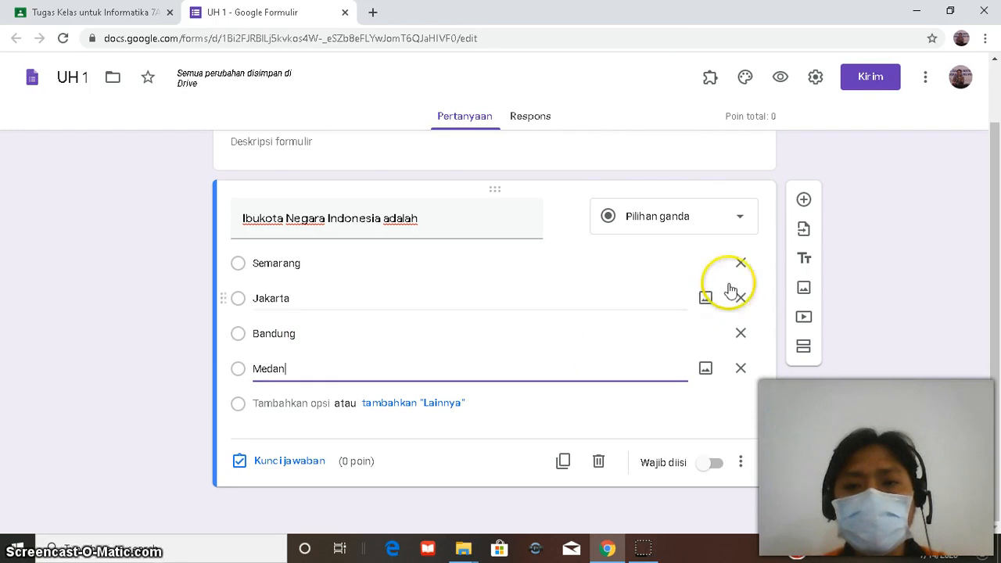
Step: Add a second question below the first with the text "Ibukota Jawa Tengah adalah"
click(806, 204)
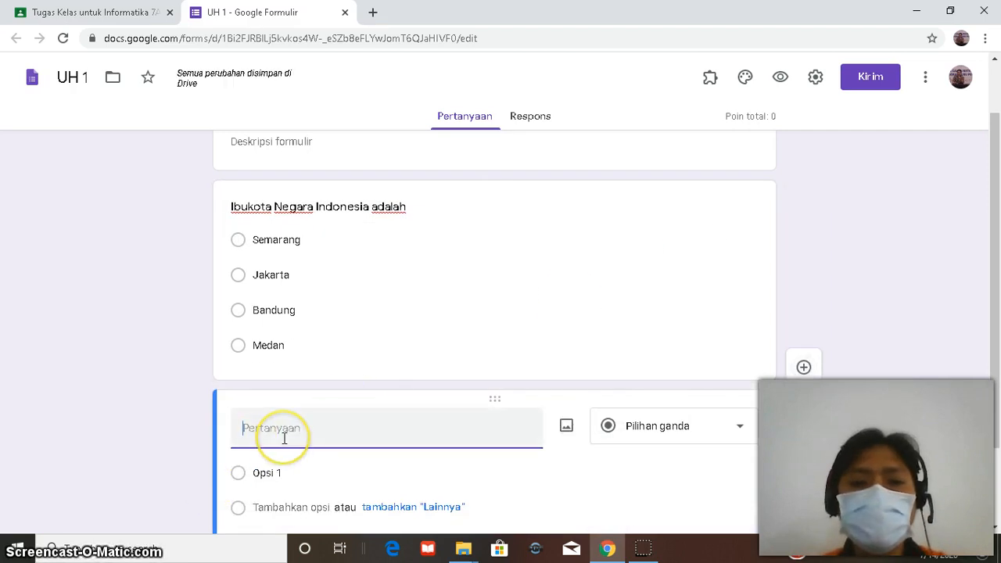
click(268, 441)
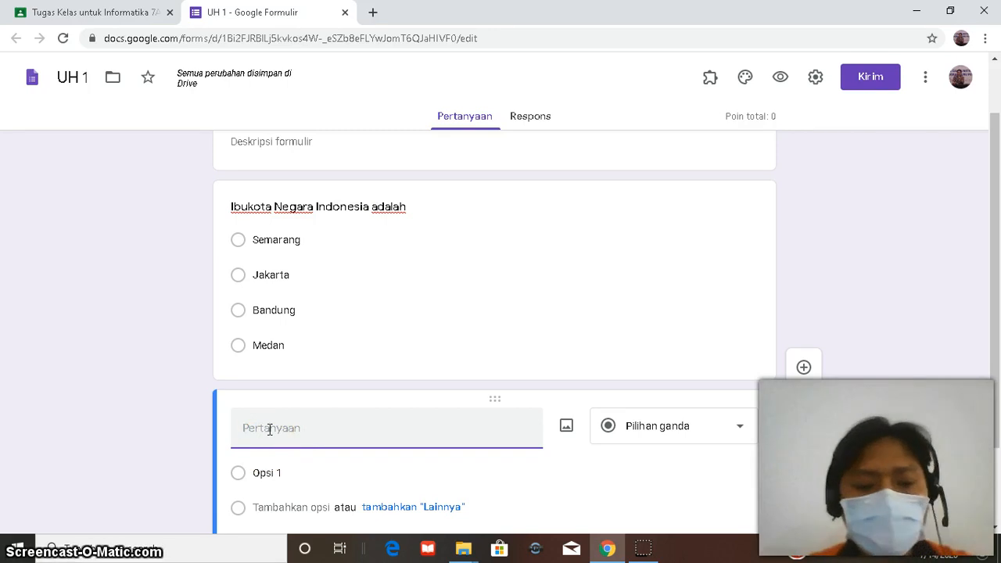
text(I)
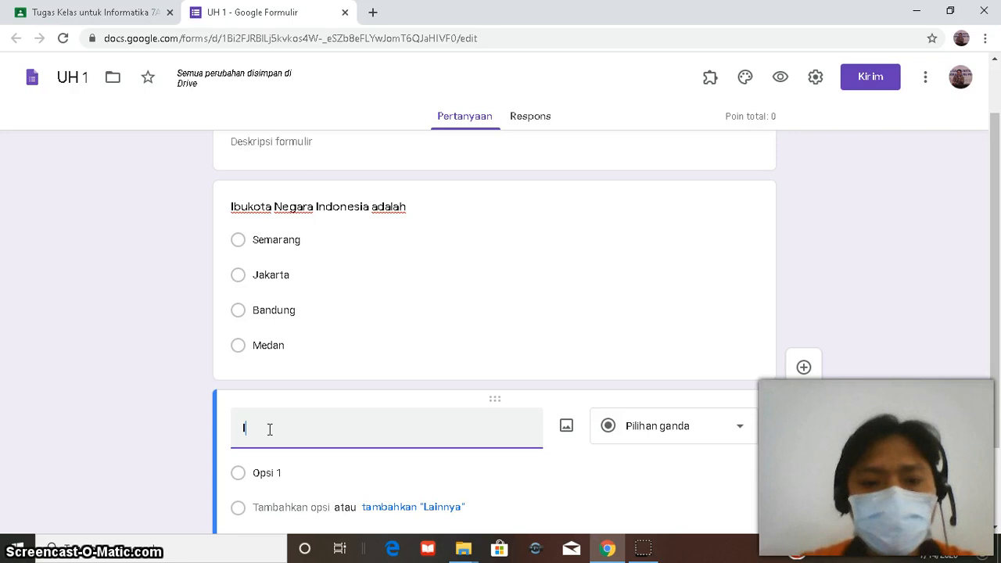
text(bukot)
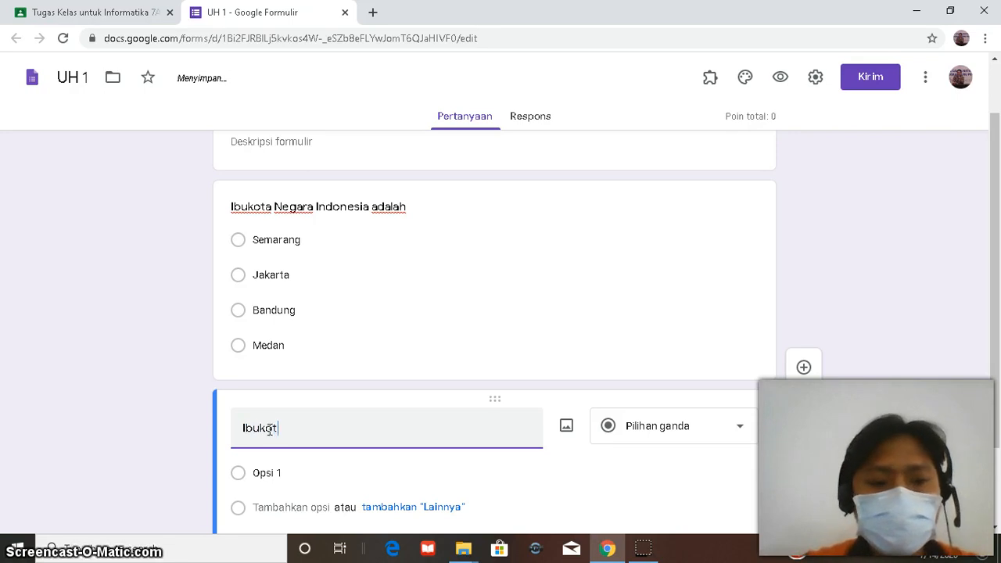
text(a)
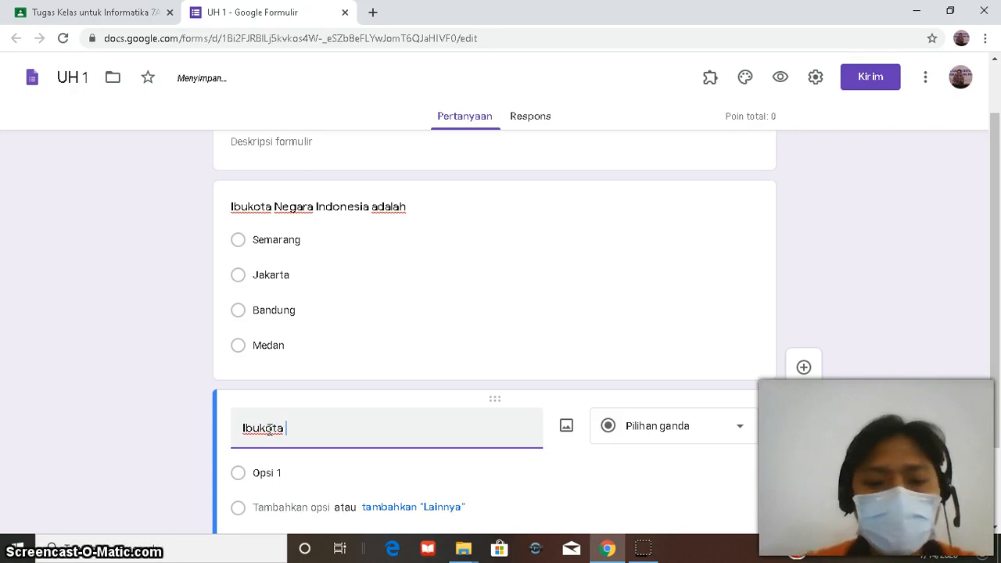
text( Jawa )
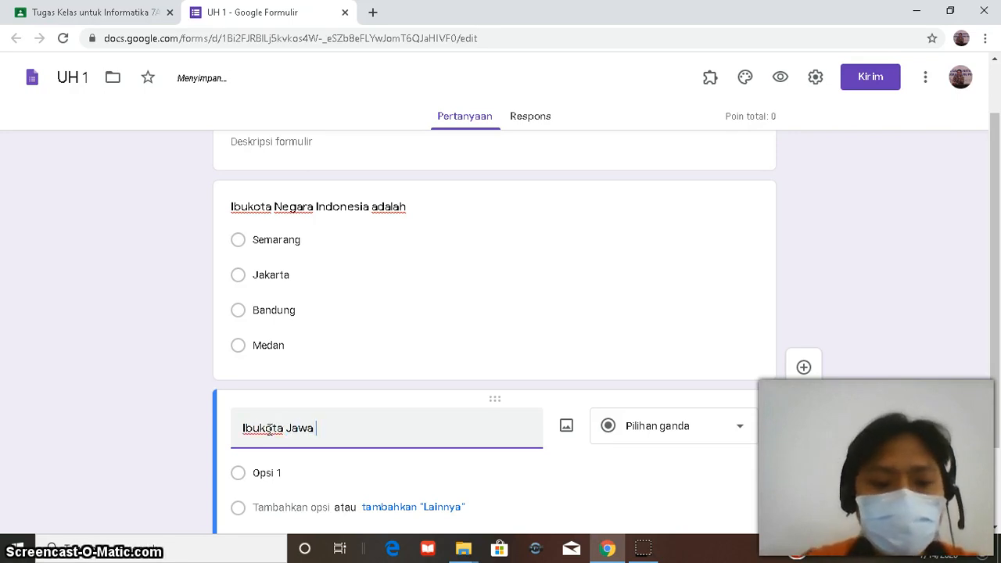
text(Tengah)
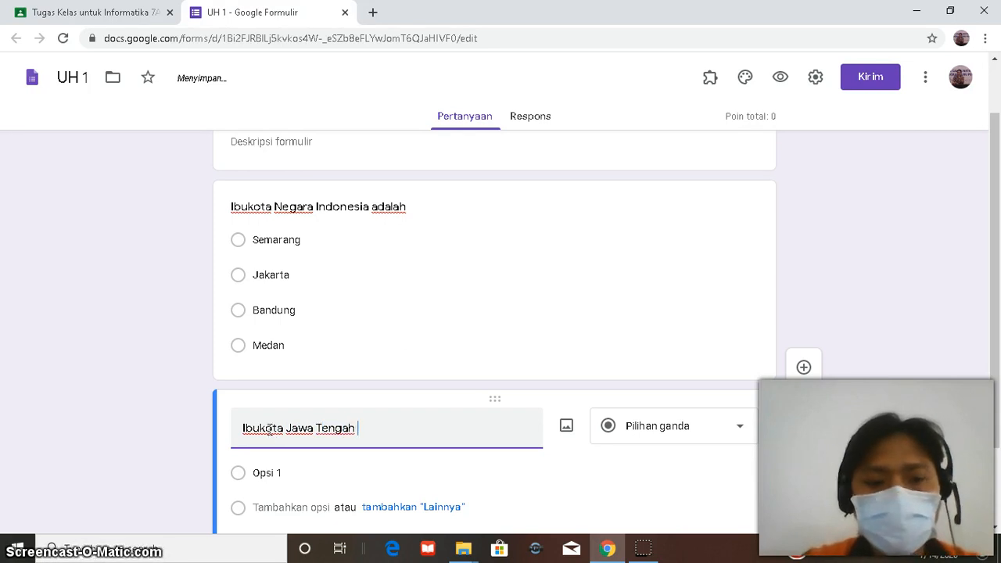
text(adalah)
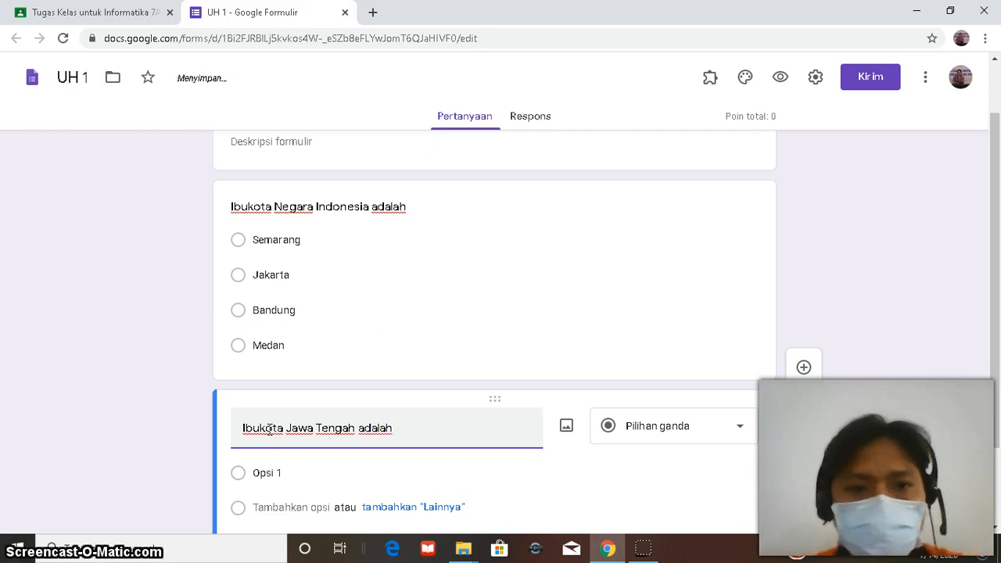
Step: Fill in the Central Java capital question's four answer options as Jakarta, Bandung, Semarang and Tegal
scroll(269, 428, down, 1)
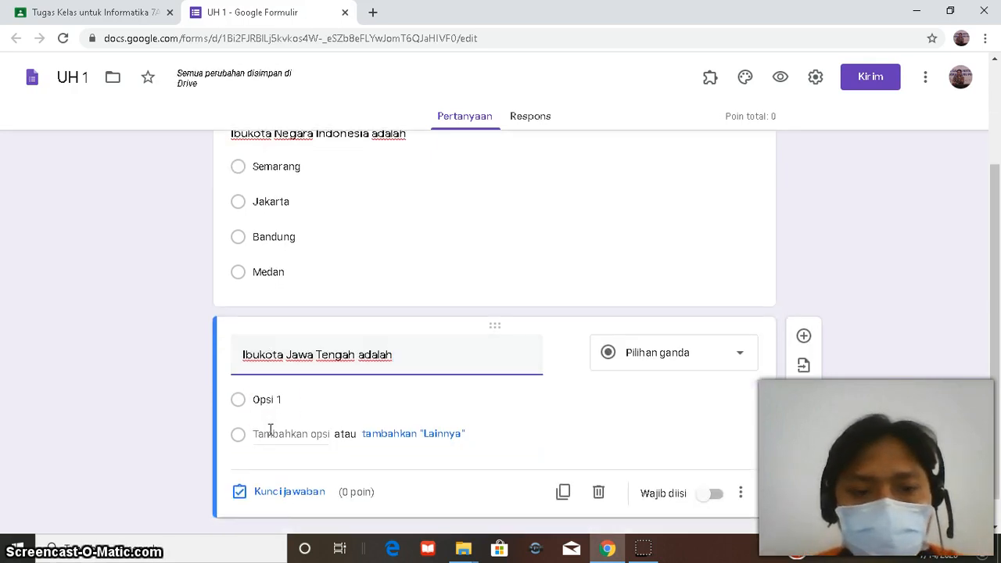
click(276, 400)
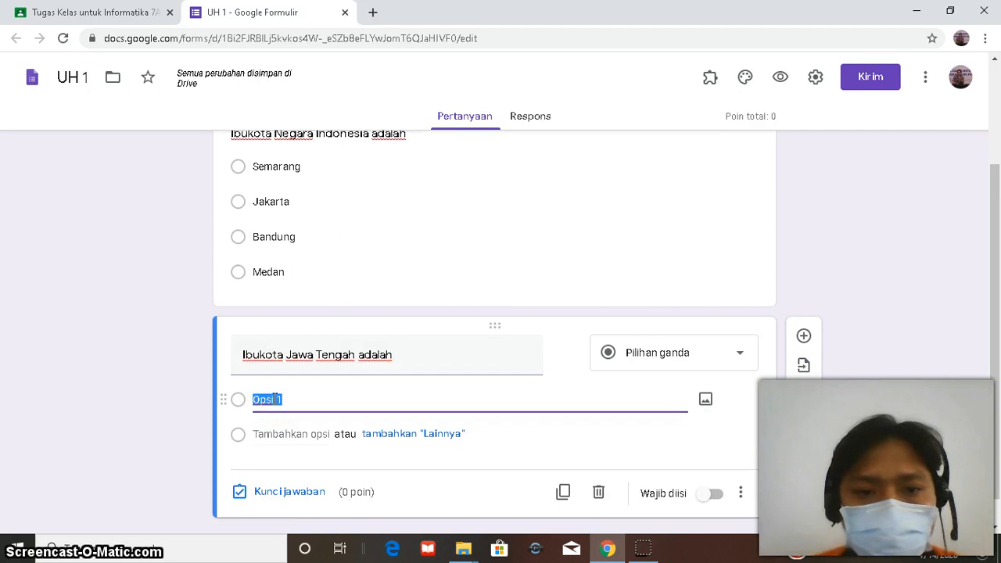
click(273, 402)
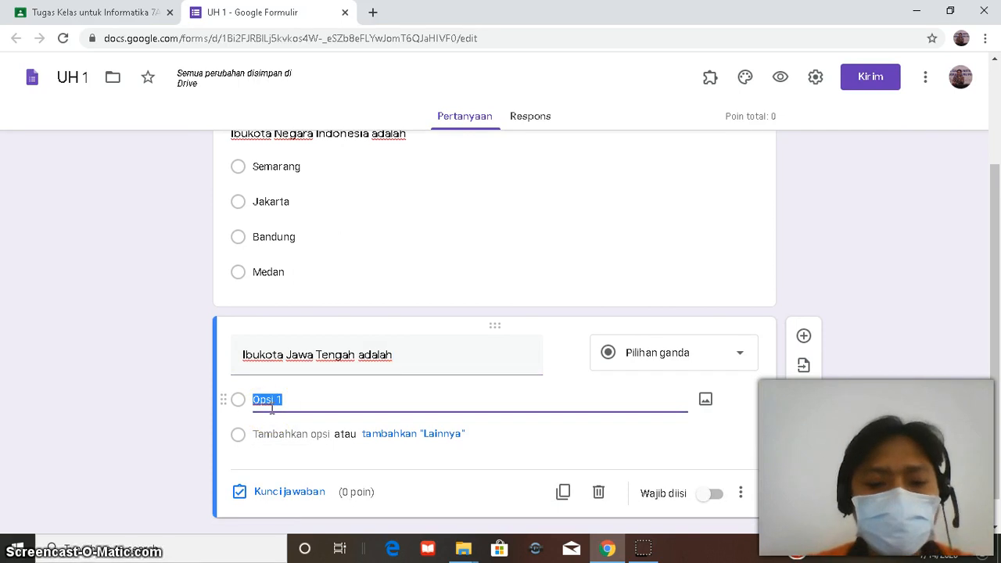
text(Ja)
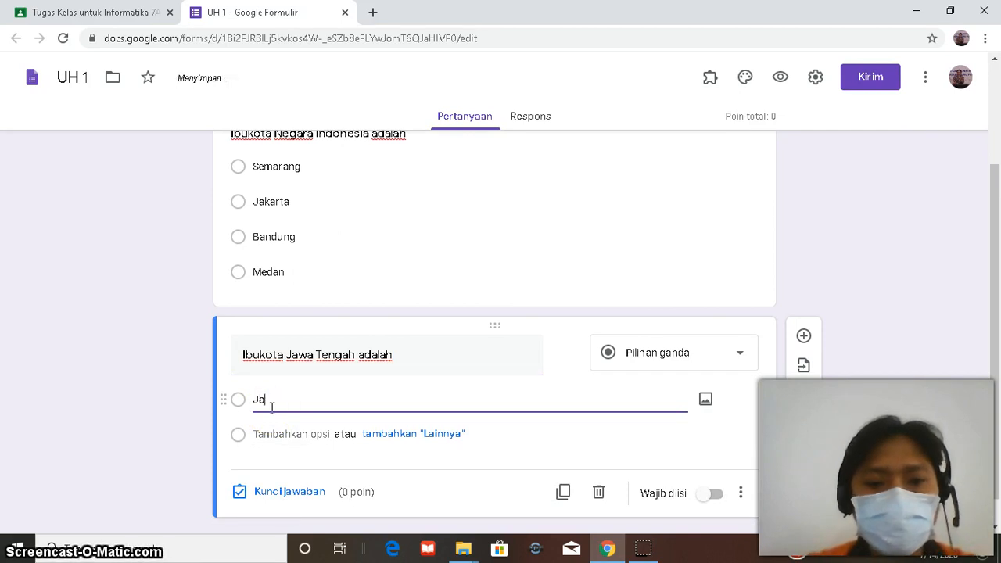
text(kart)
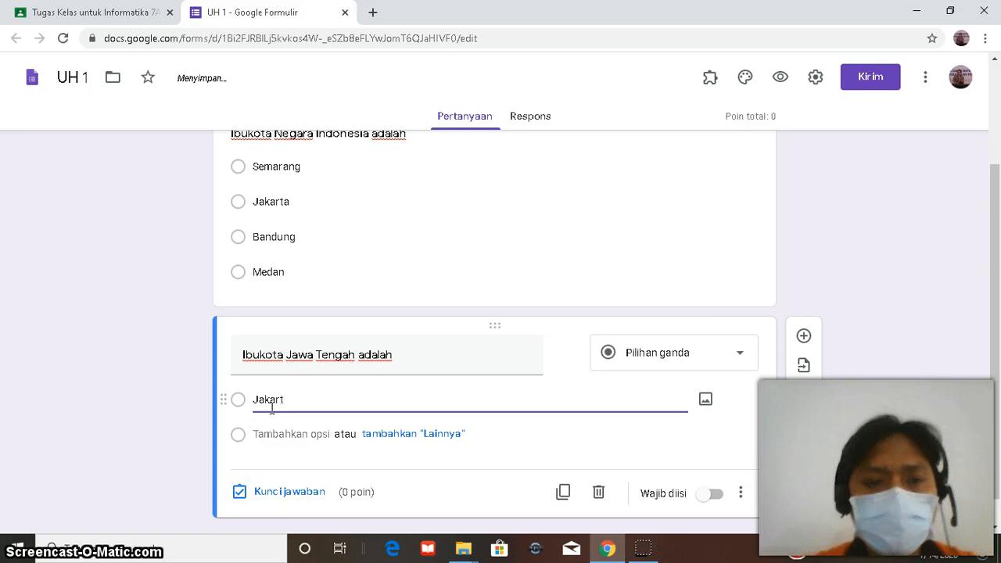
text(a)
click(276, 438)
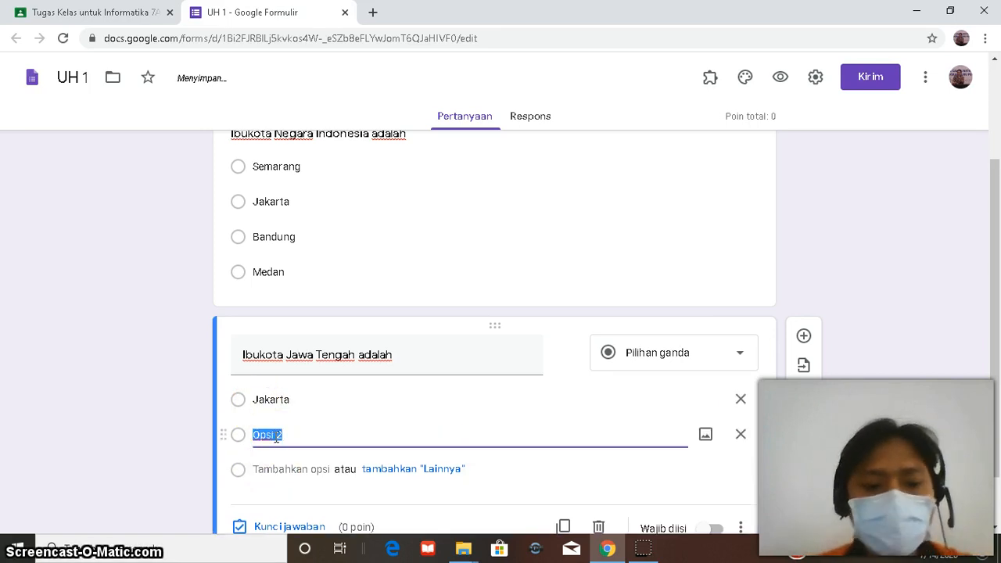
text(Bandung)
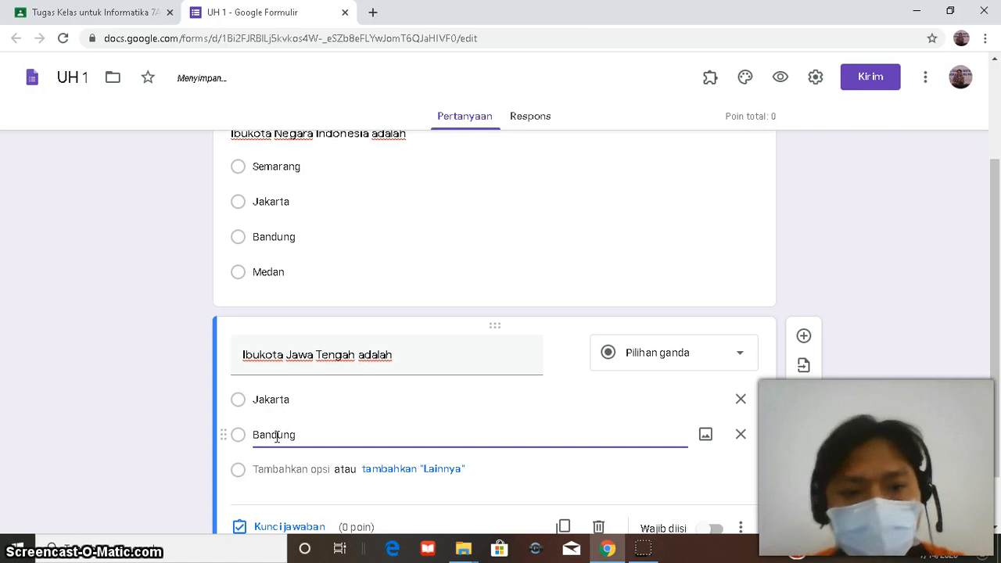
click(302, 471)
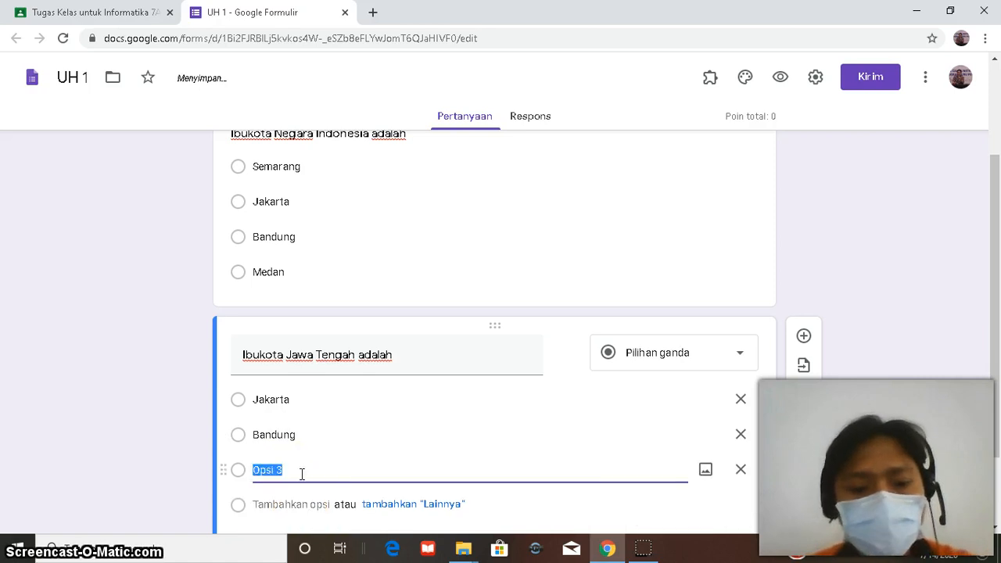
text(Semarang)
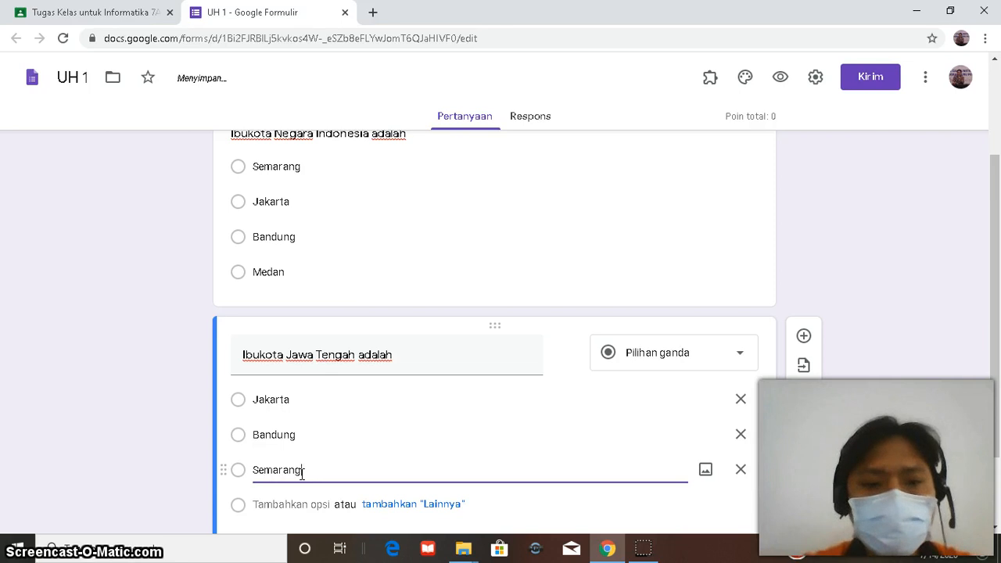
click(297, 473)
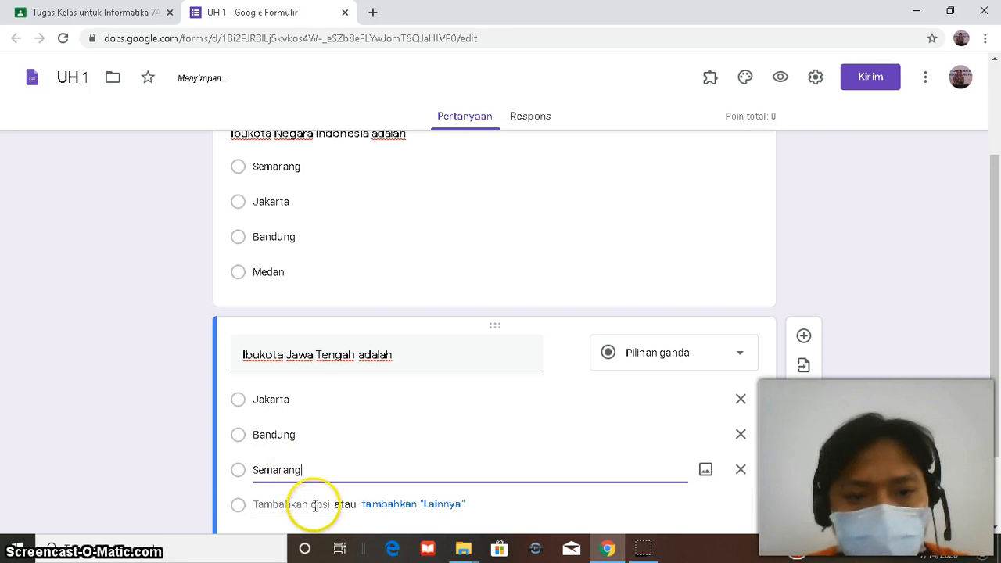
click(315, 504)
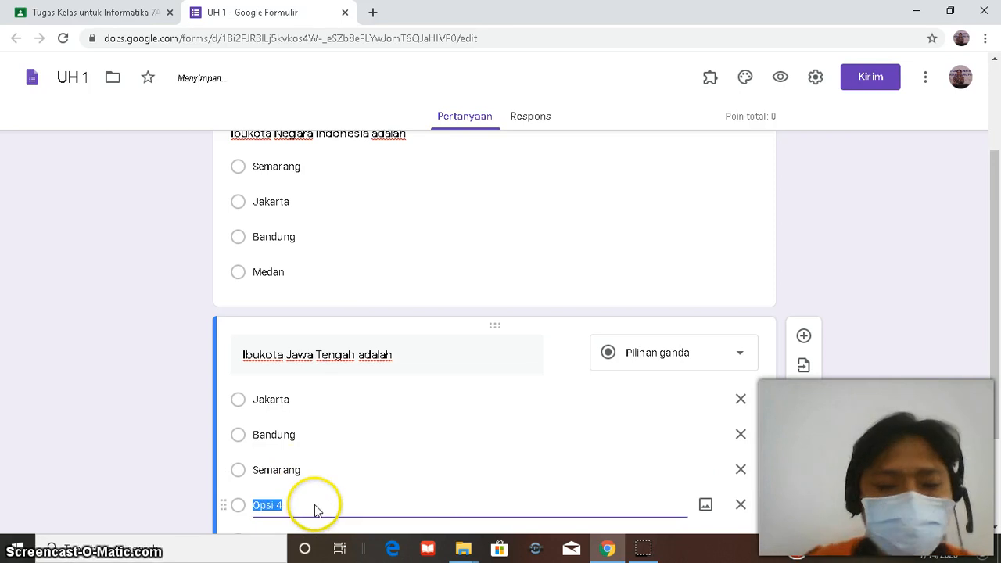
text(Tegal)
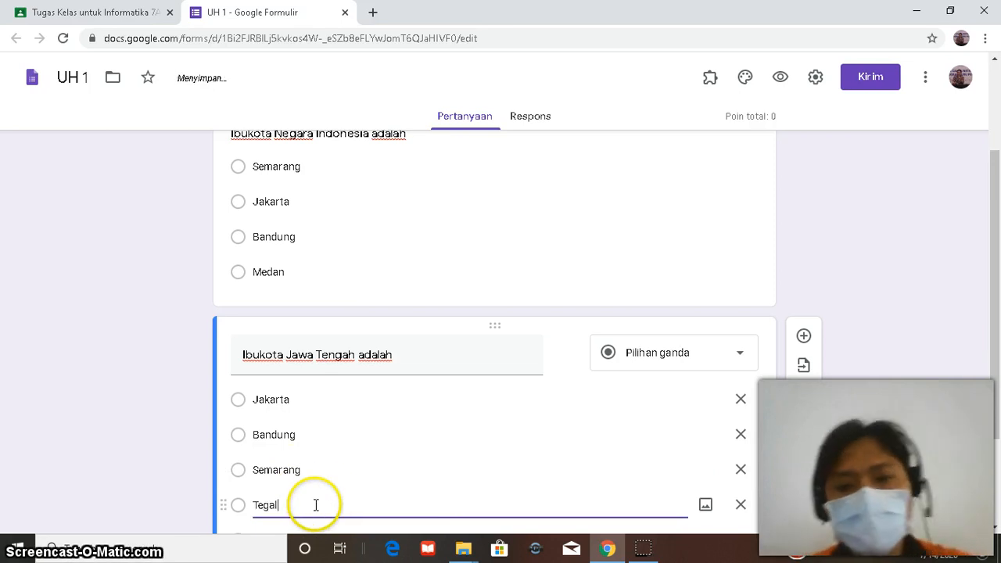
scroll(331, 491, down, 2)
scroll(331, 489, up, 3)
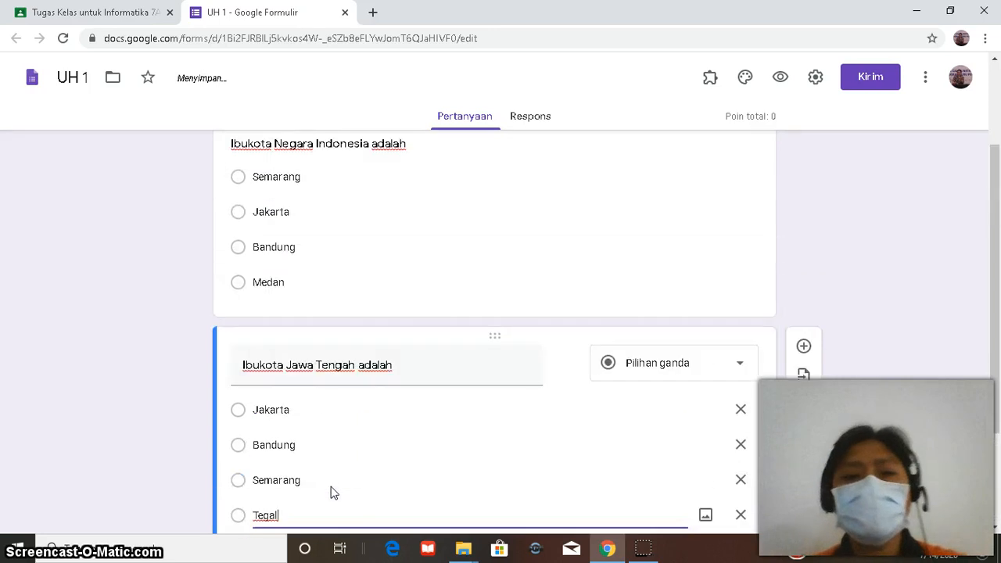
scroll(338, 485, up, 1)
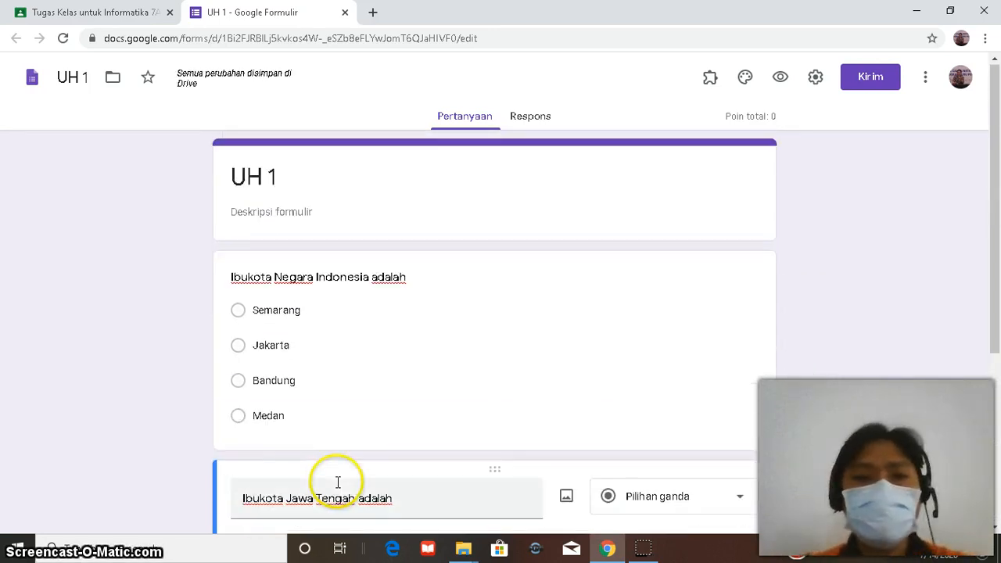
scroll(338, 488, down, 1)
scroll(336, 485, down, 2)
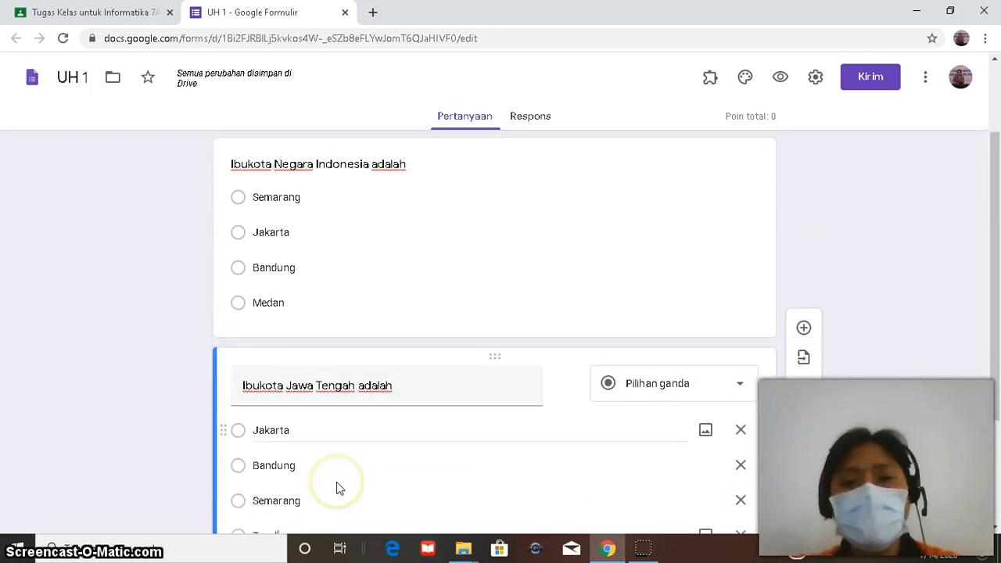
Step: Set the answer key of the question "Ibukota Negara Indonesia adalah" to Jakarta, worth 50 points
scroll(381, 380, up, 2)
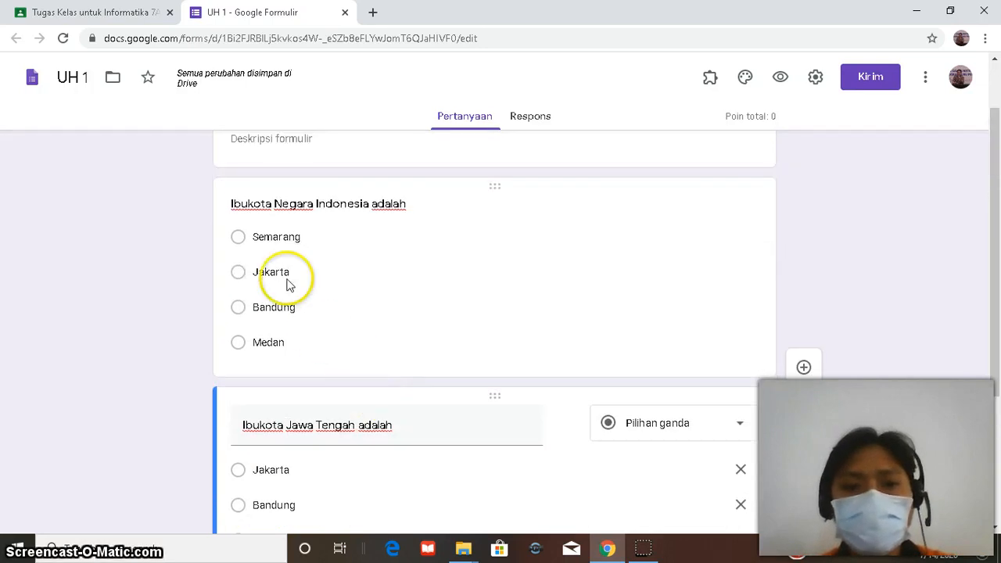
click(364, 273)
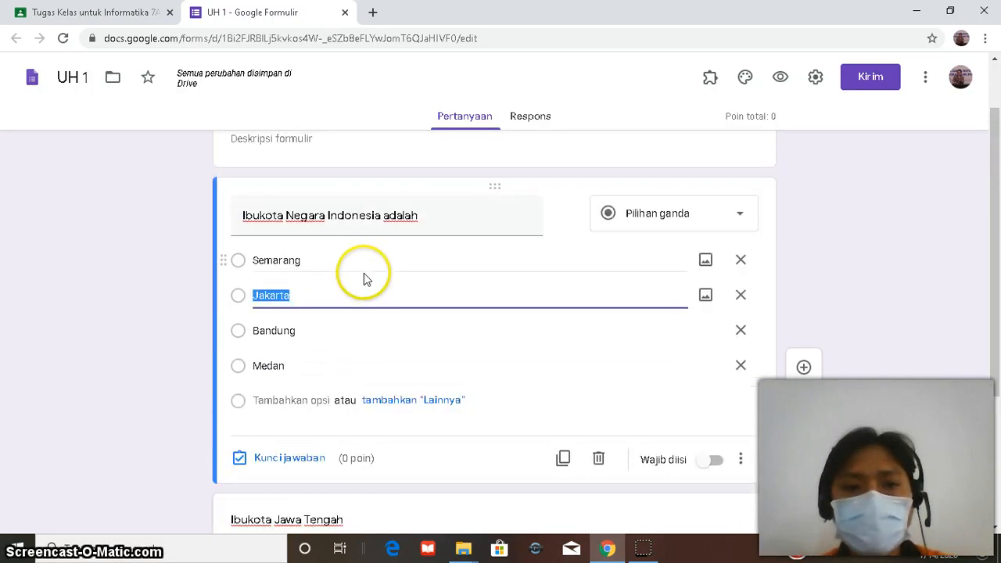
click(340, 213)
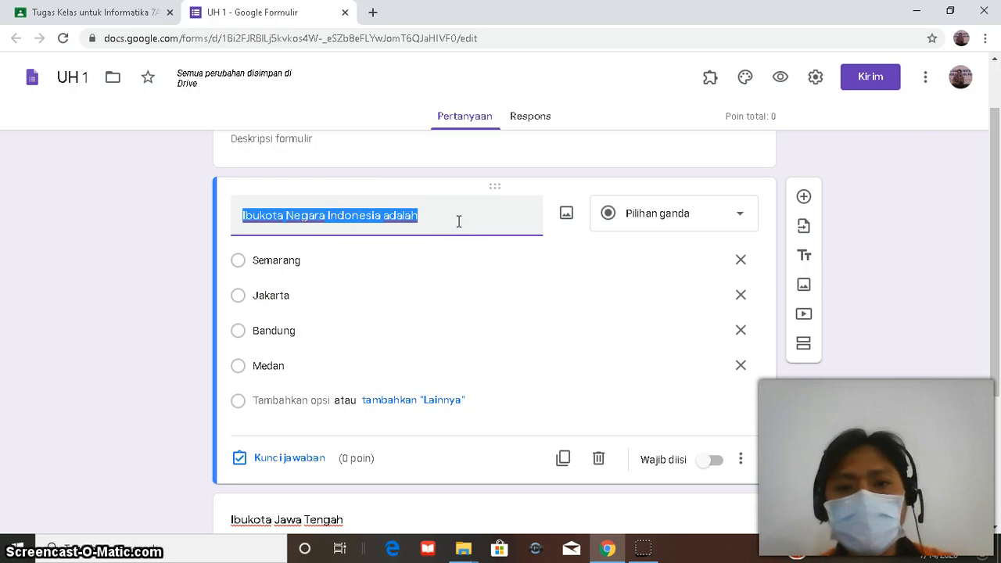
scroll(458, 221, down, 1)
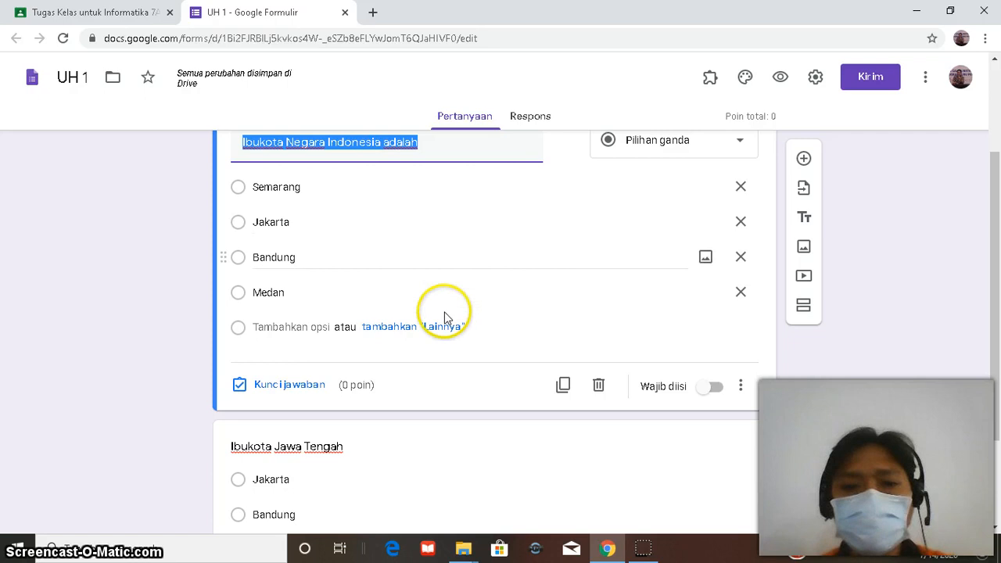
click(302, 393)
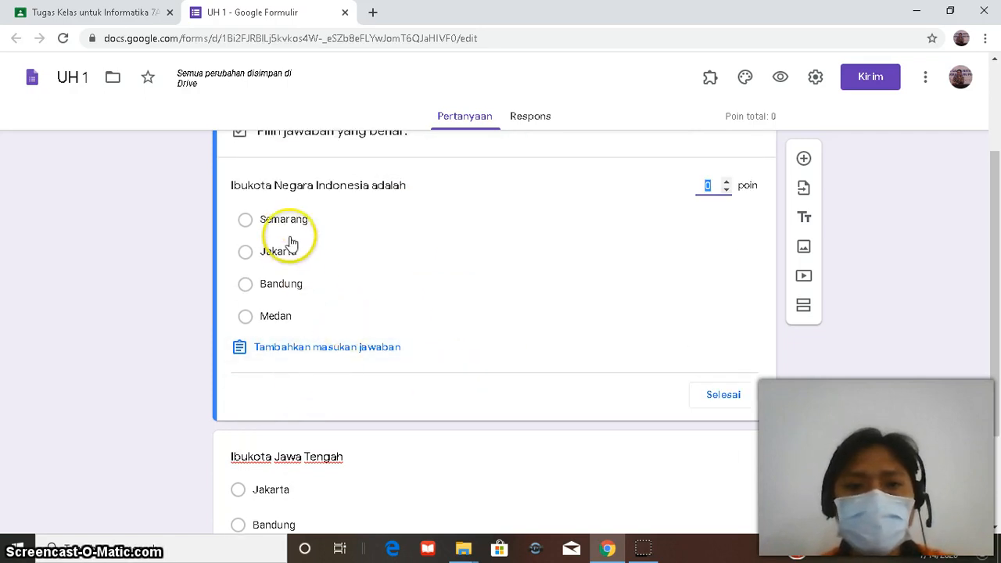
click(246, 252)
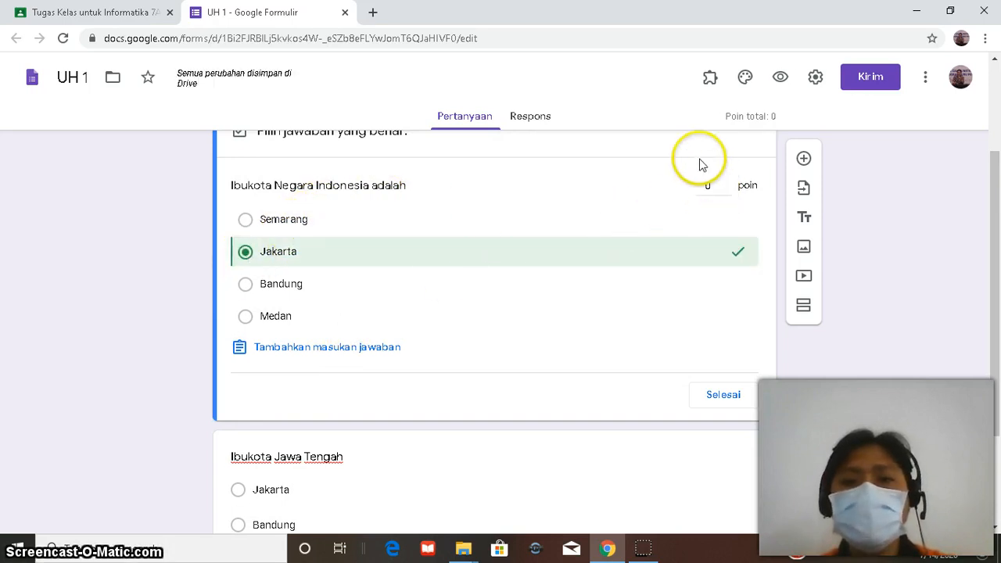
click(715, 186)
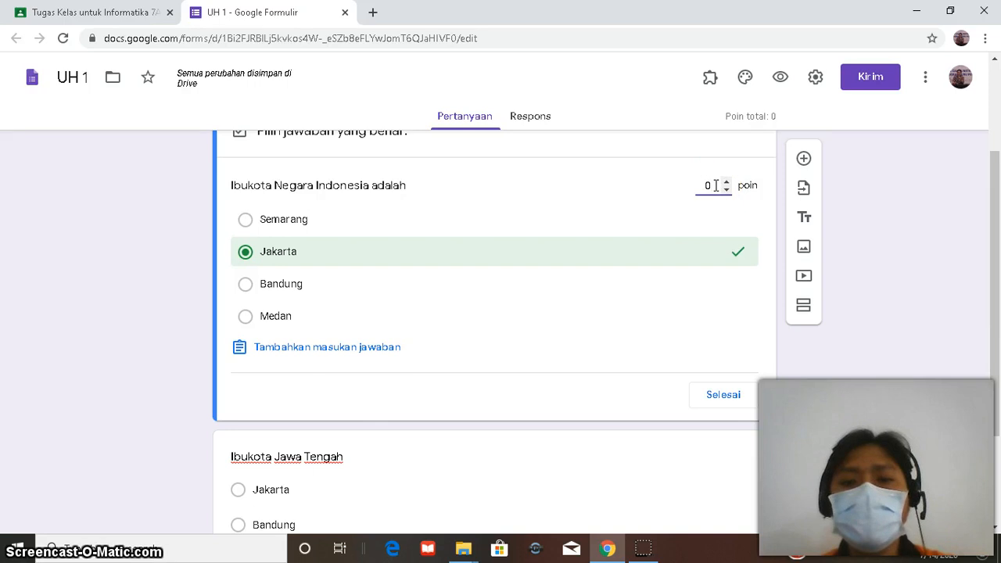
click(708, 185)
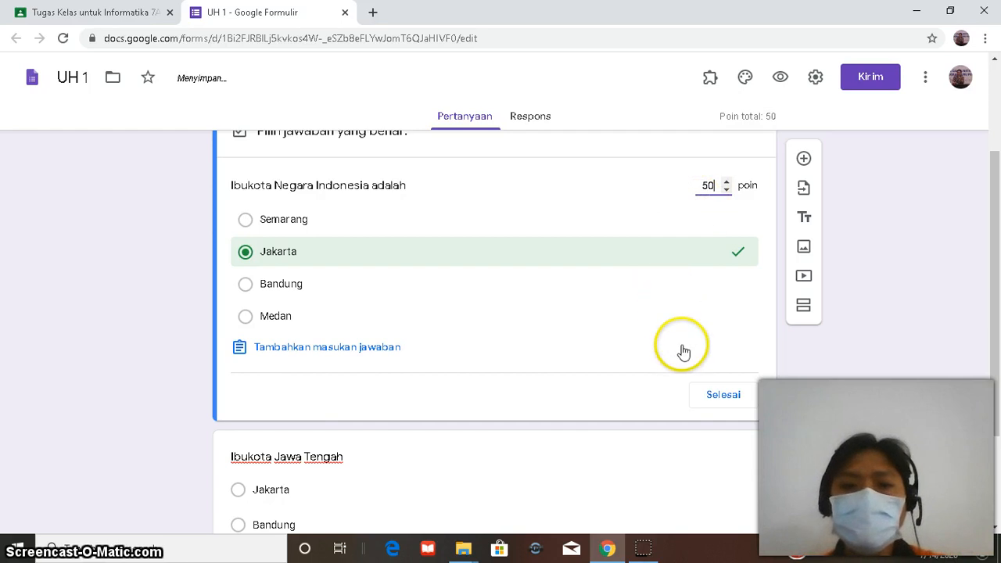
click(724, 394)
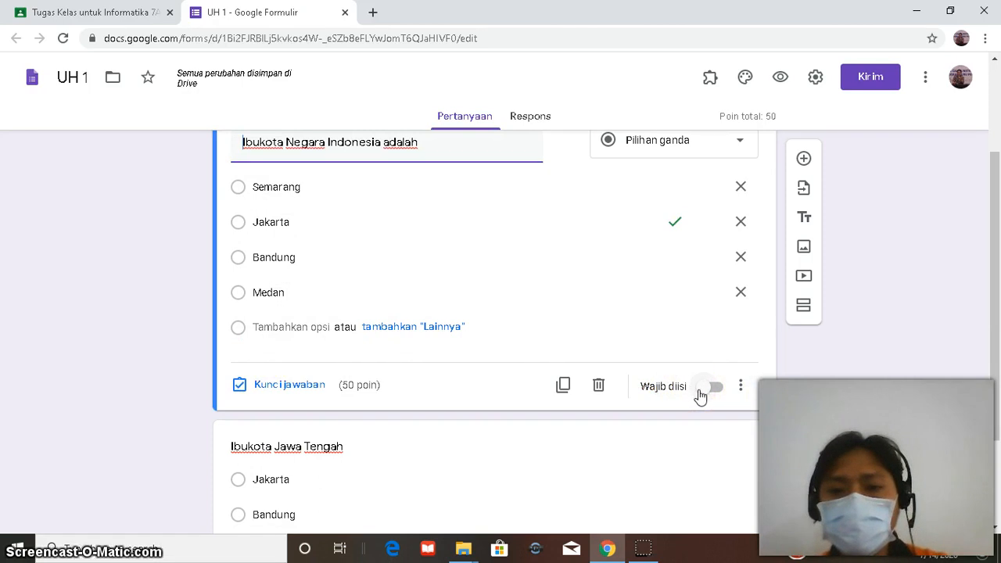
Step: Make the Indonesian capital question required (Wajib diisi) and choose the Acak option to shuffle its answers
click(702, 395)
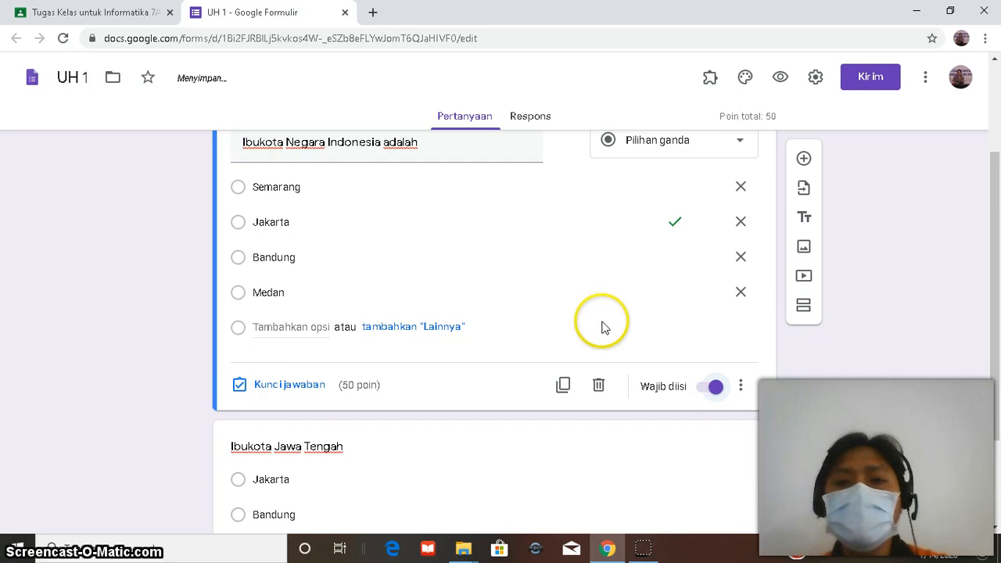
click(741, 387)
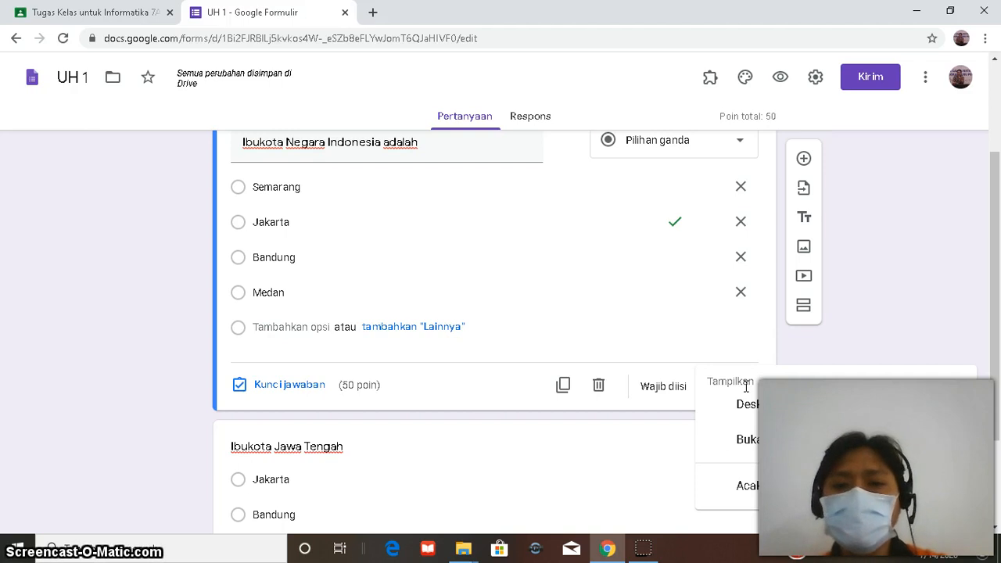
click(747, 487)
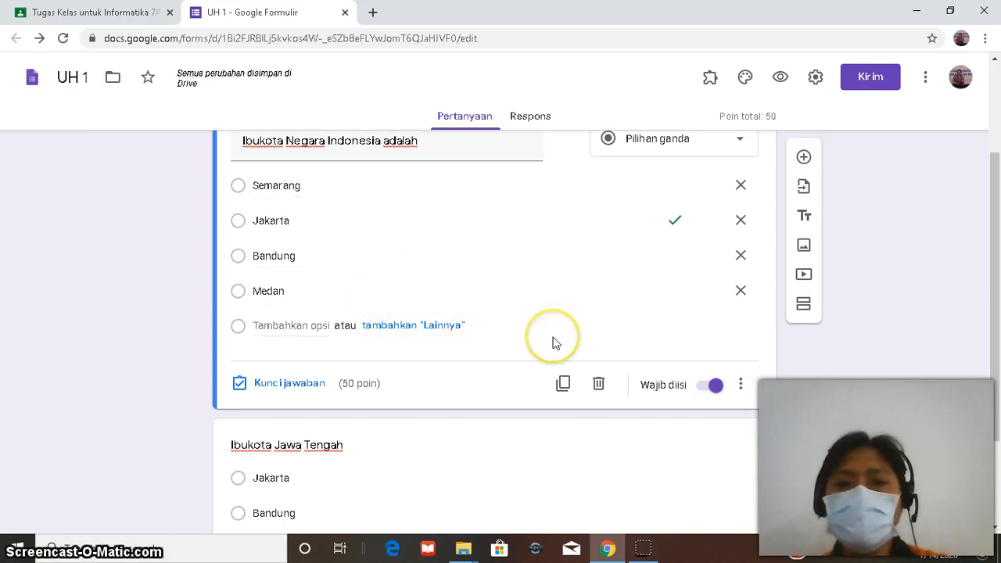
Step: Set Semarang as the correct answer to "Ibukota Jawa Tengah adalah" for 50 points and make the question required (Wajib diisi)
scroll(553, 342, down, 2)
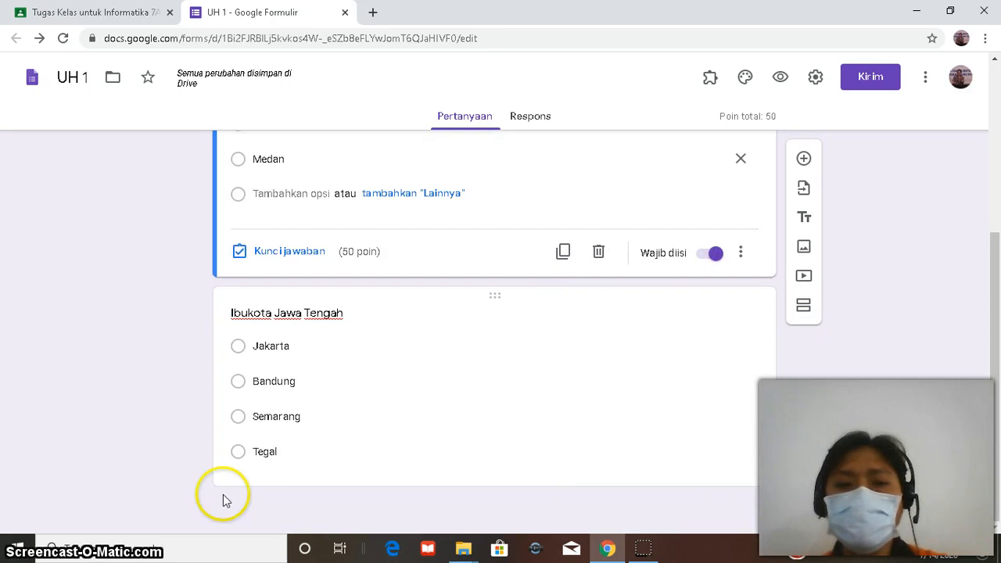
click(395, 316)
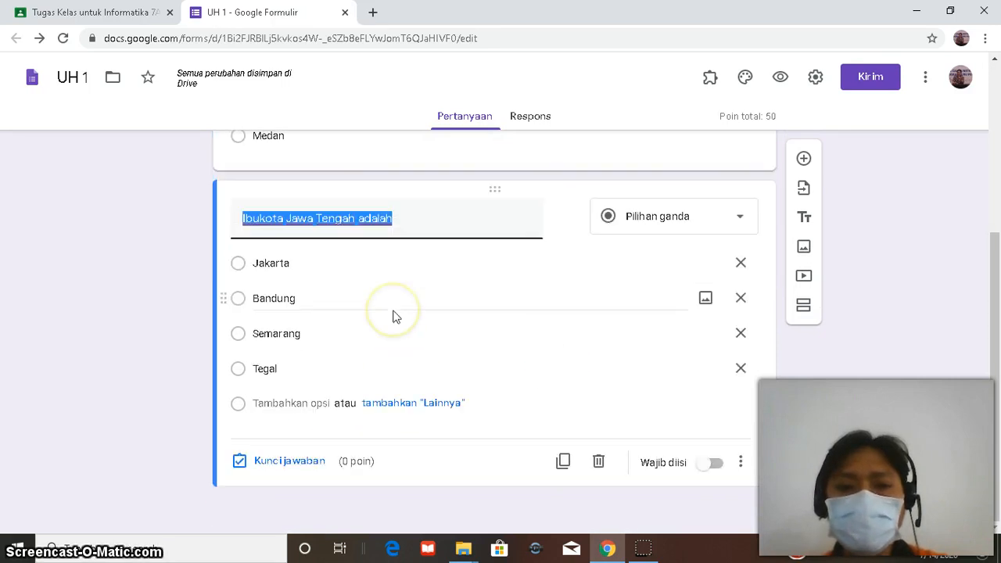
click(302, 470)
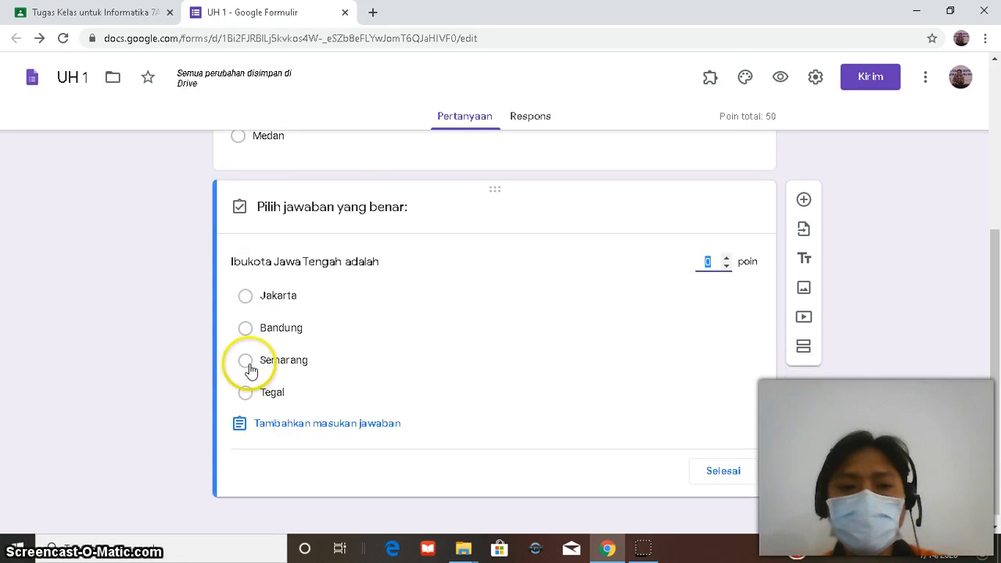
click(245, 362)
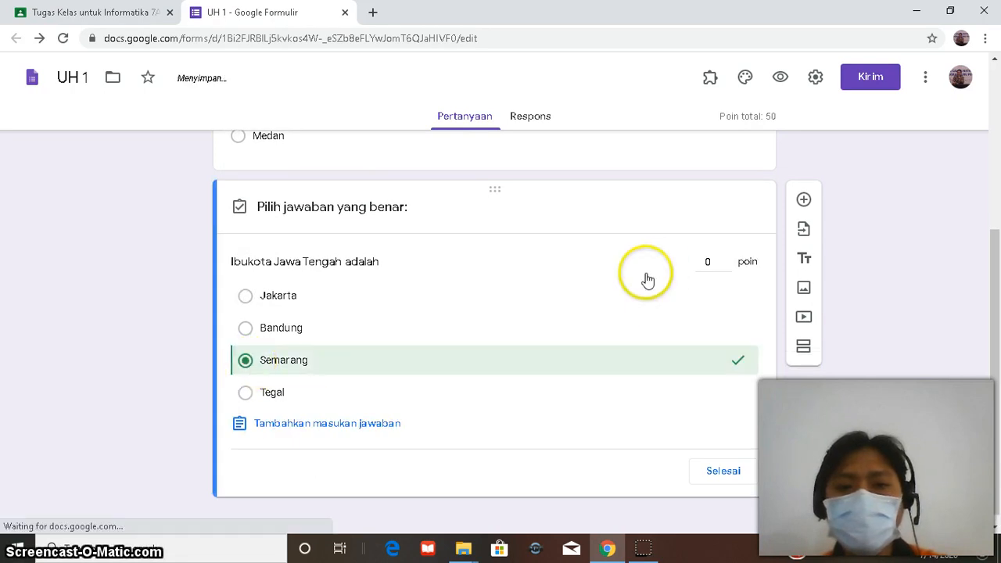
double_click(707, 260)
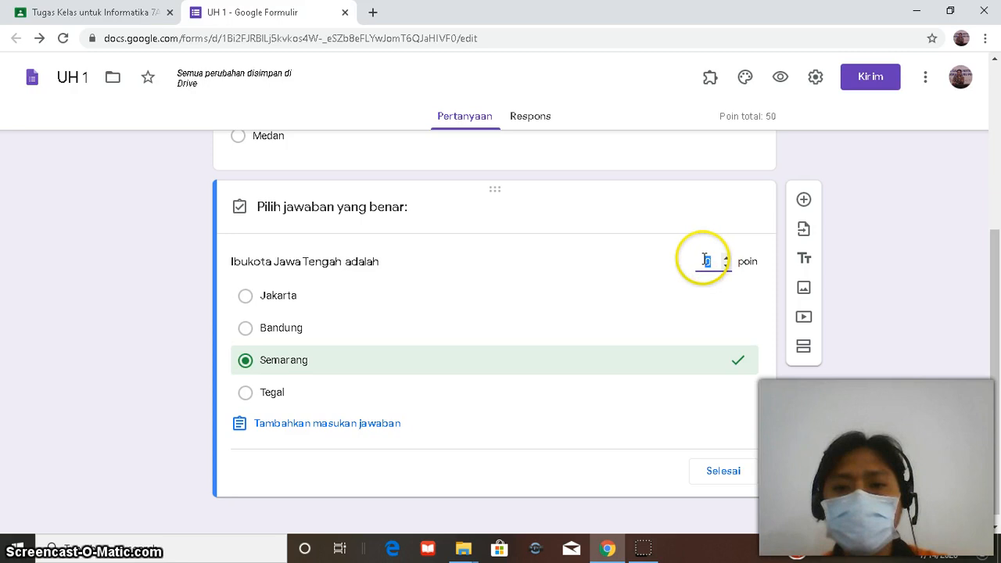
text(50)
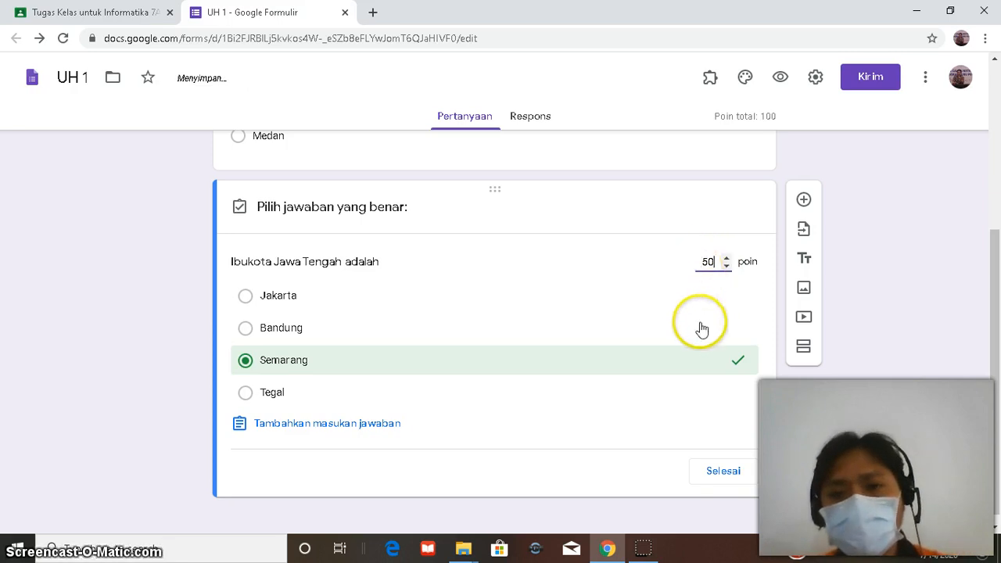
click(723, 472)
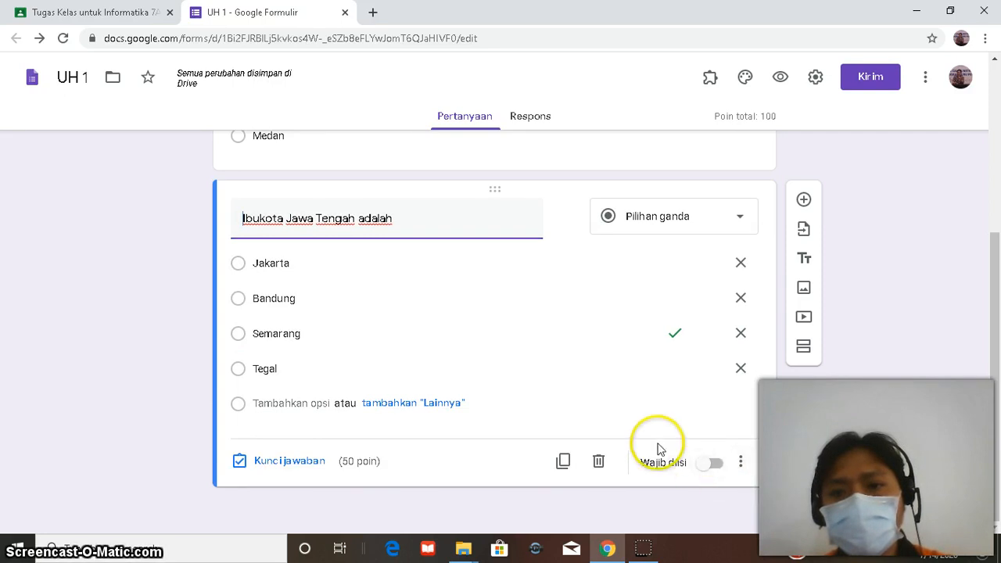
click(708, 463)
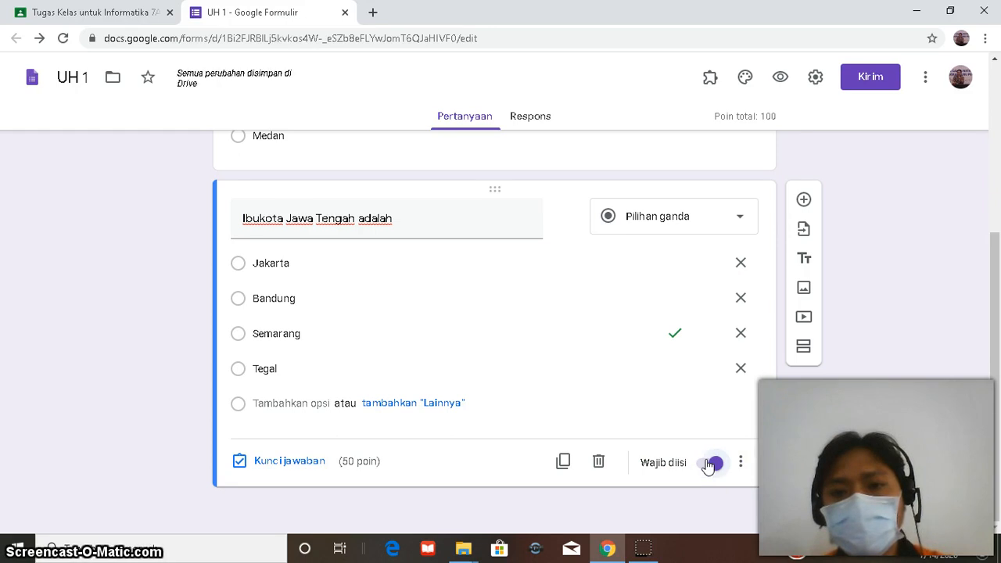
Step: In the form's settings, limit respondents to one response (Batasi ke 1 tanggapan) and collect their e-mail addresses (Kumpulkan alamat email)
click(700, 461)
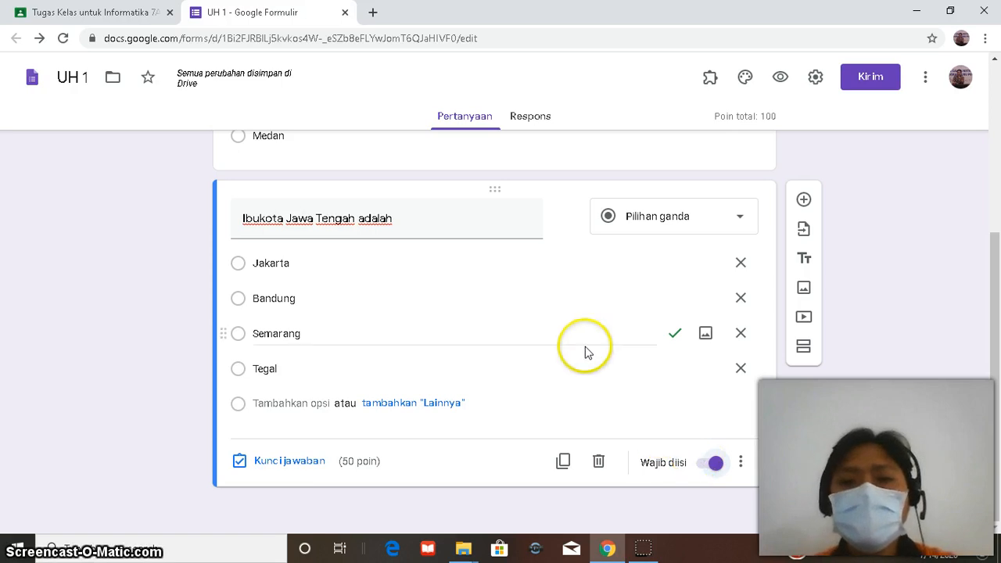
scroll(585, 347, up, 4)
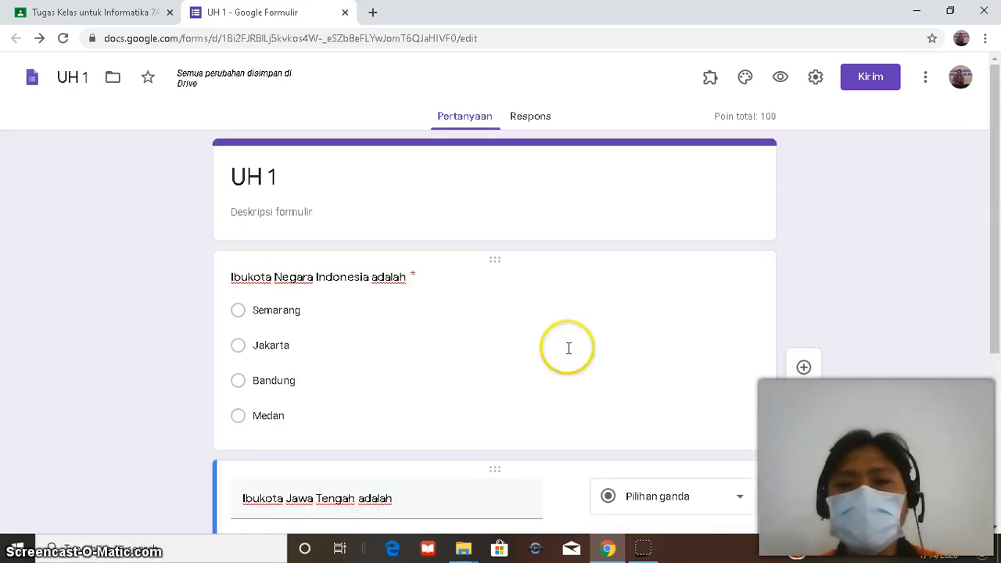
click(819, 79)
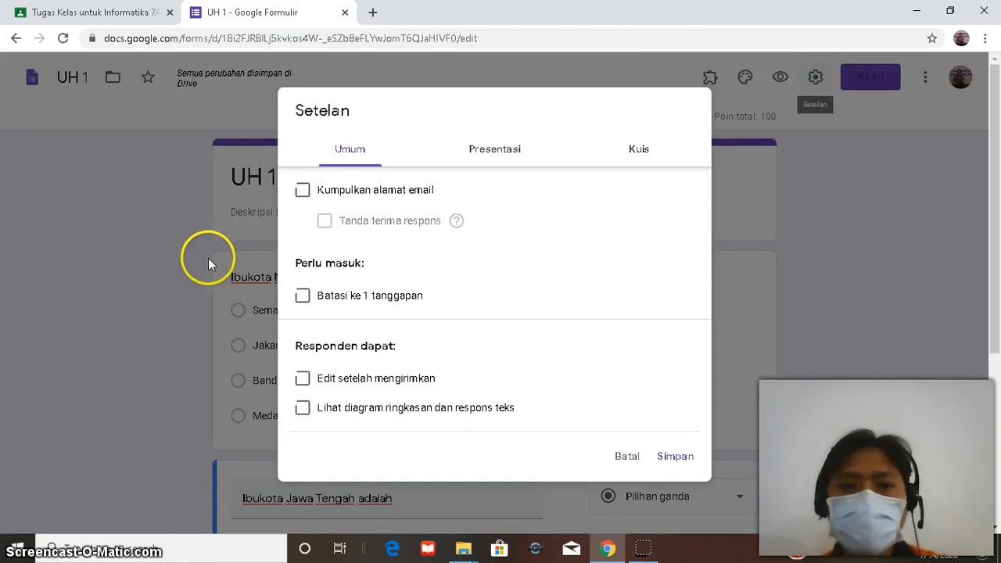
click(303, 296)
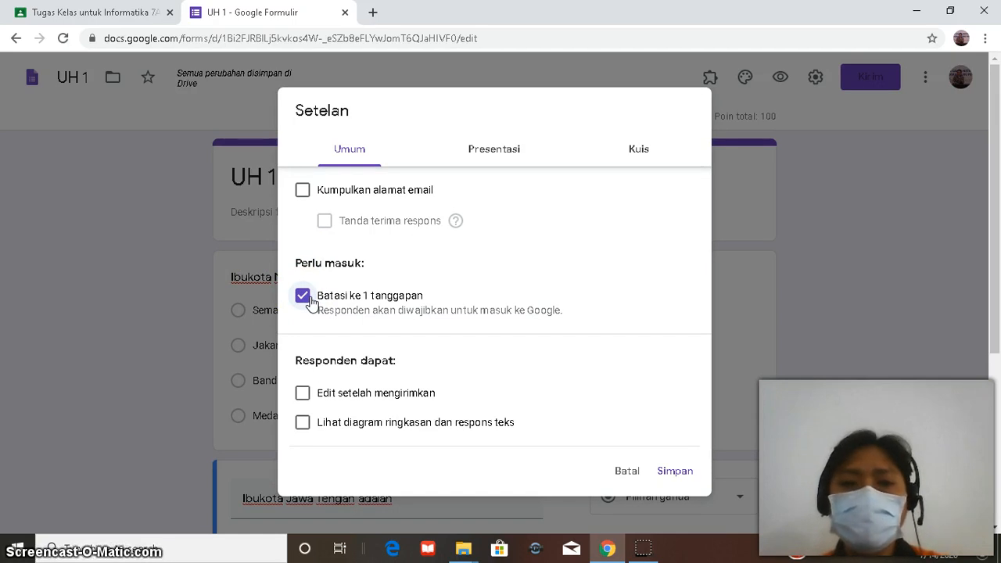
click(308, 300)
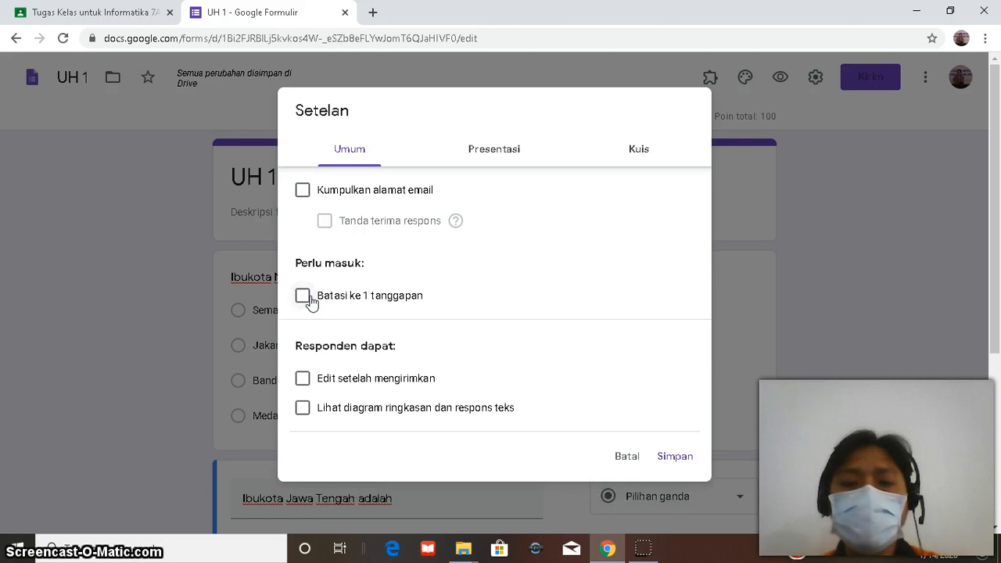
click(310, 300)
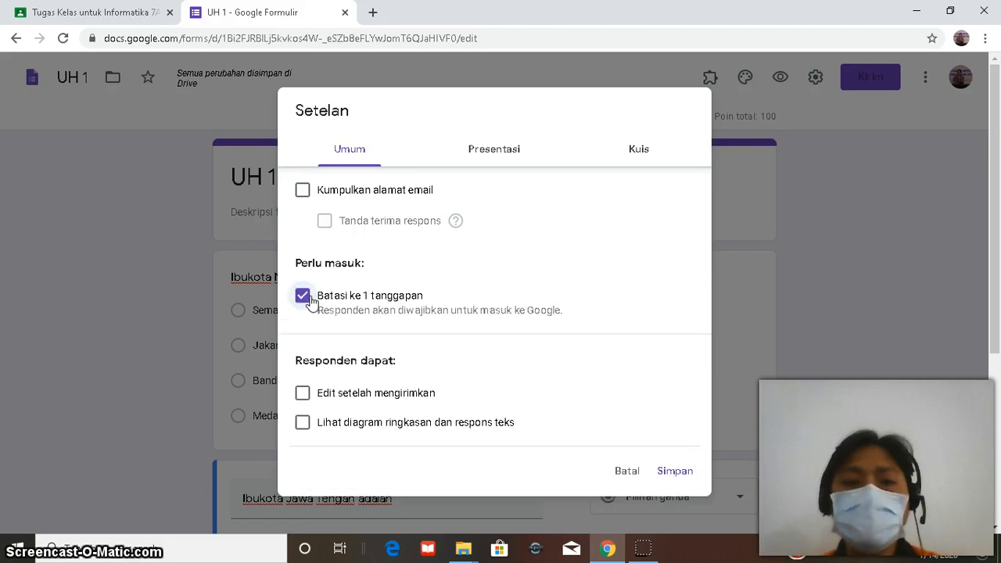
click(302, 192)
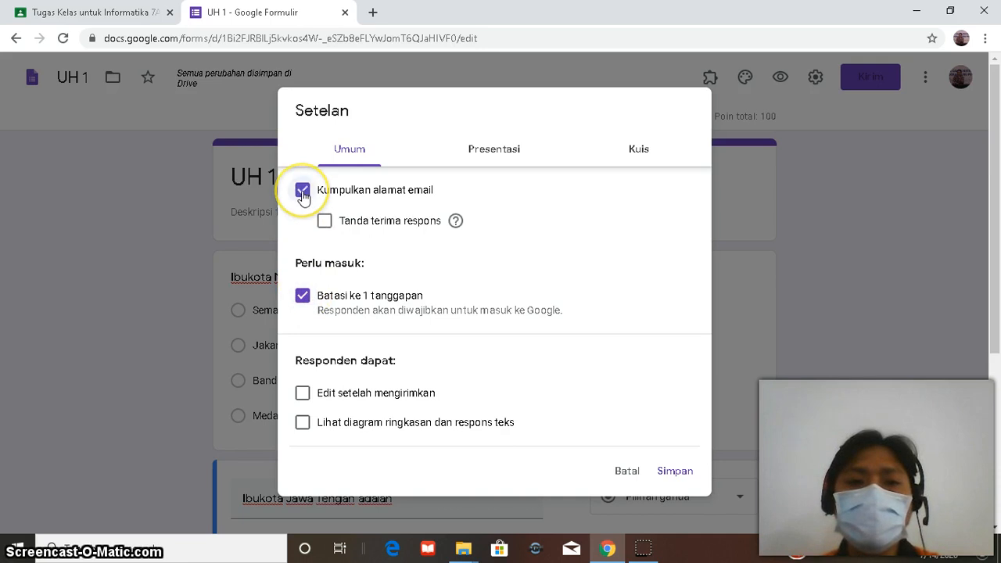
Step: Enable shuffled question order (Acak urutan pertanyaan), review the quiz options and save the form settings
click(512, 155)
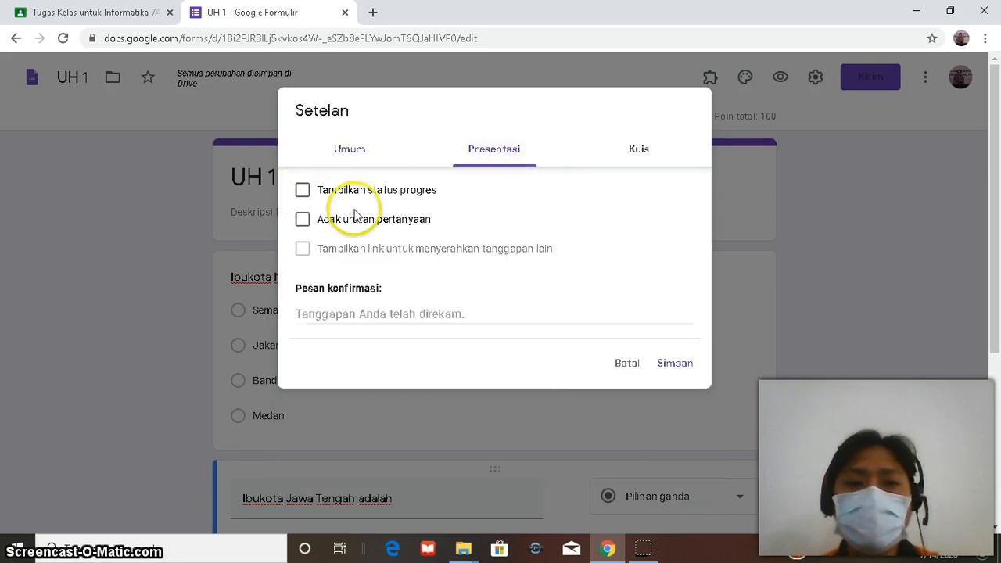
click(303, 221)
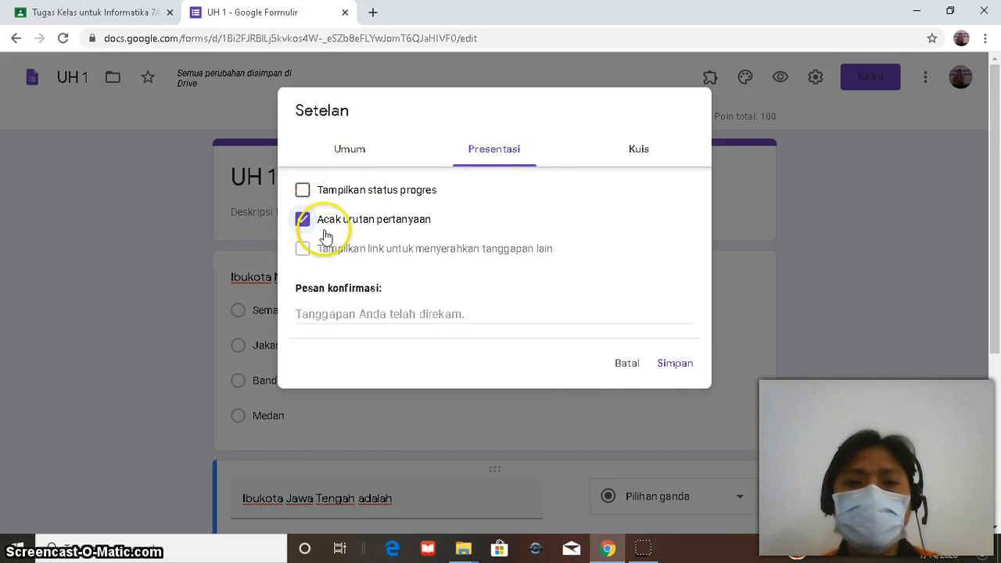
click(633, 155)
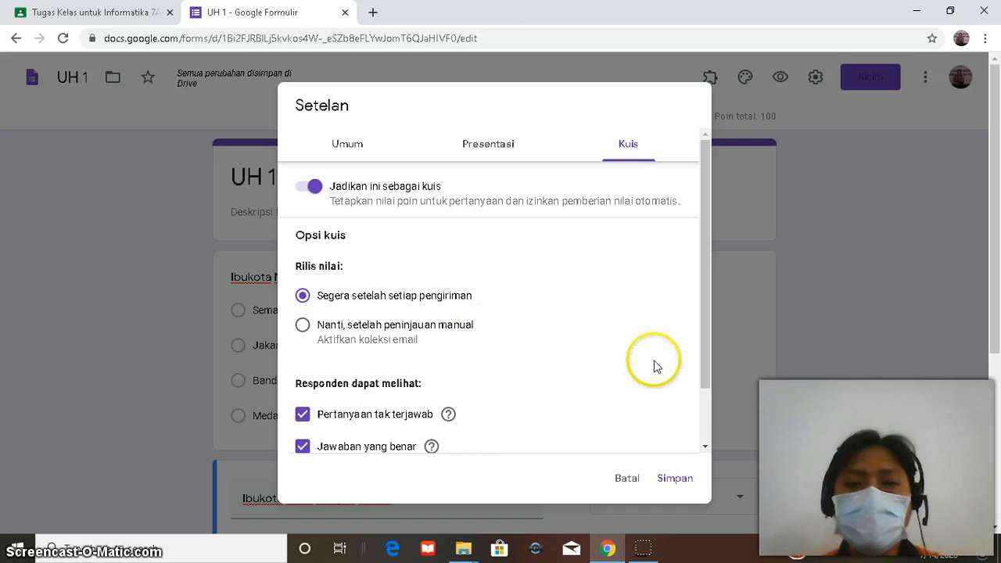
scroll(480, 359, down, 1)
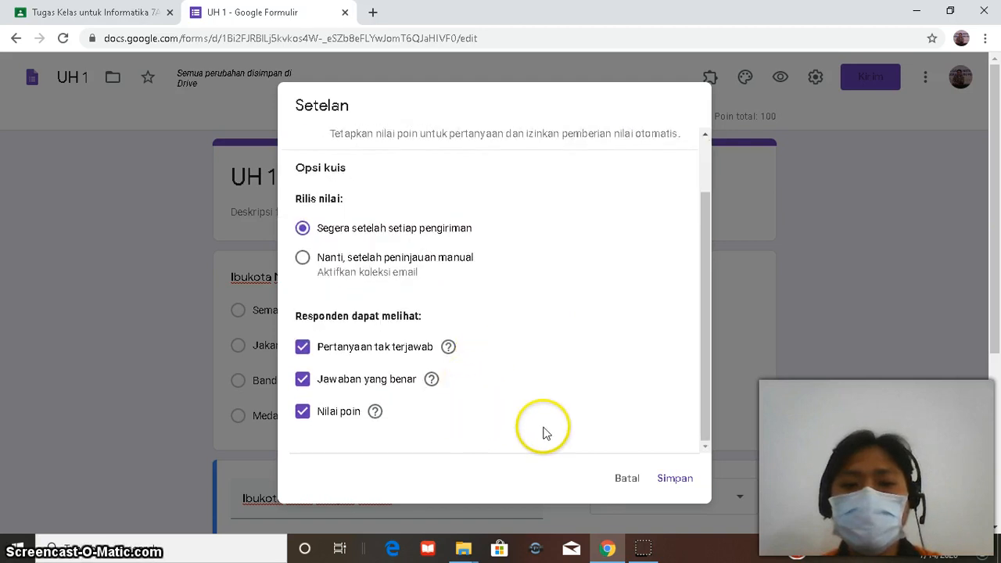
click(676, 479)
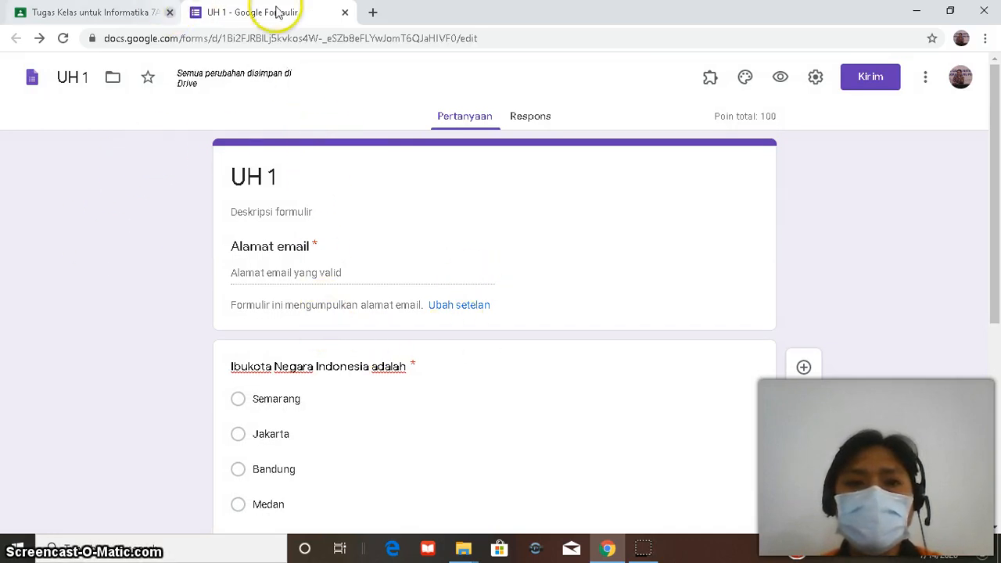
Step: Back in the Google Classroom assignment, set the UH 1 due date to 17 Jul 2020 and assign it to the class
click(345, 13)
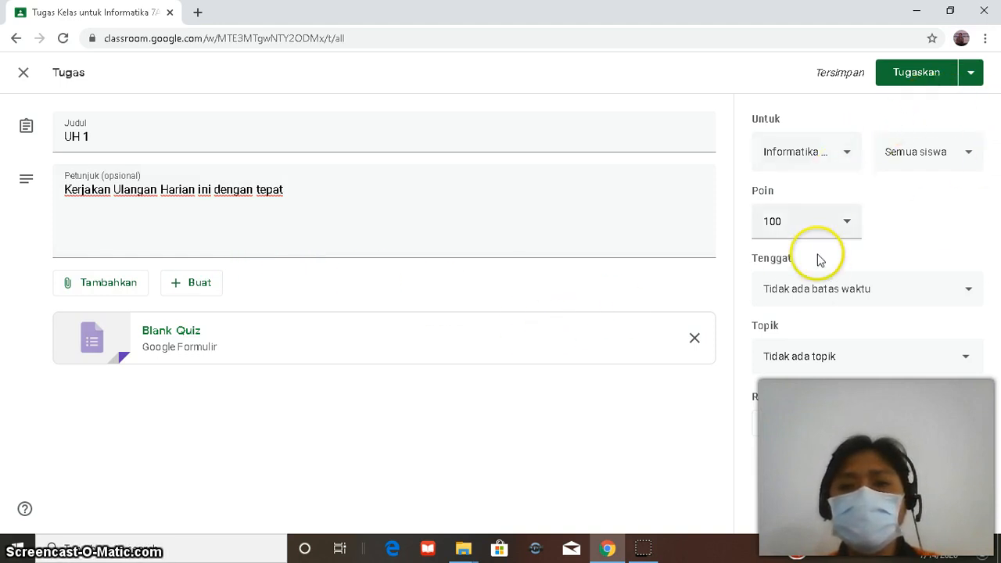
click(970, 290)
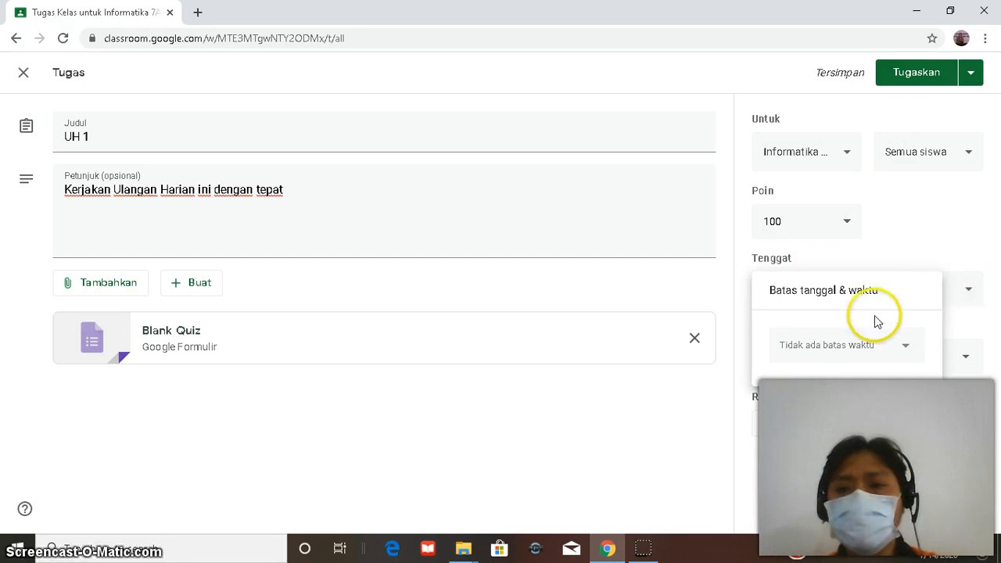
click(902, 345)
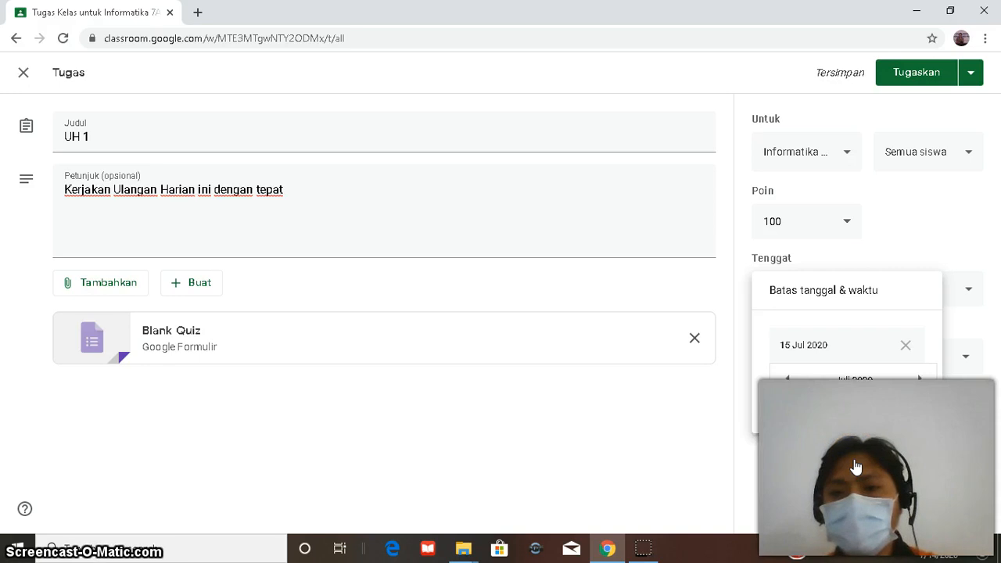
click(903, 470)
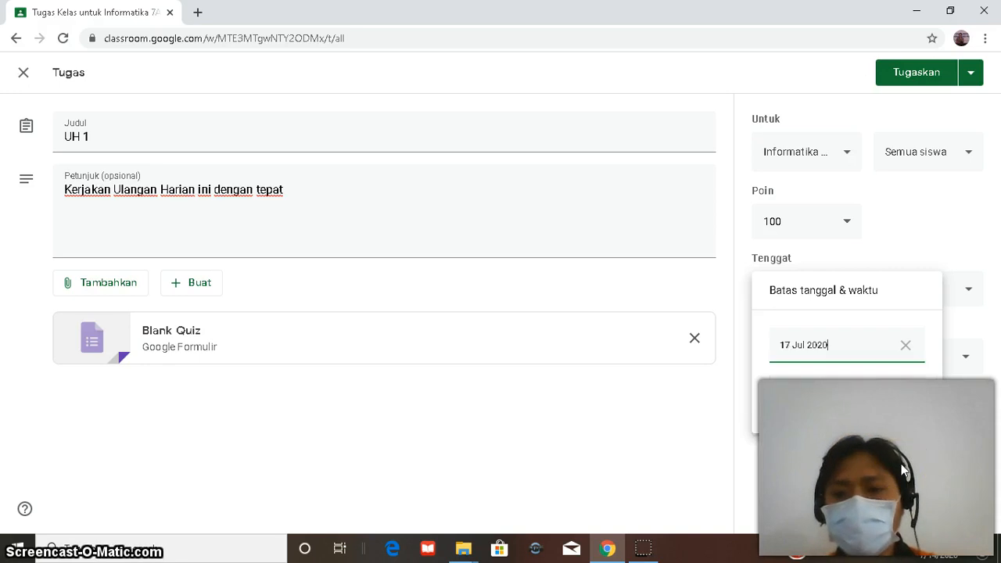
click(893, 396)
click(893, 397)
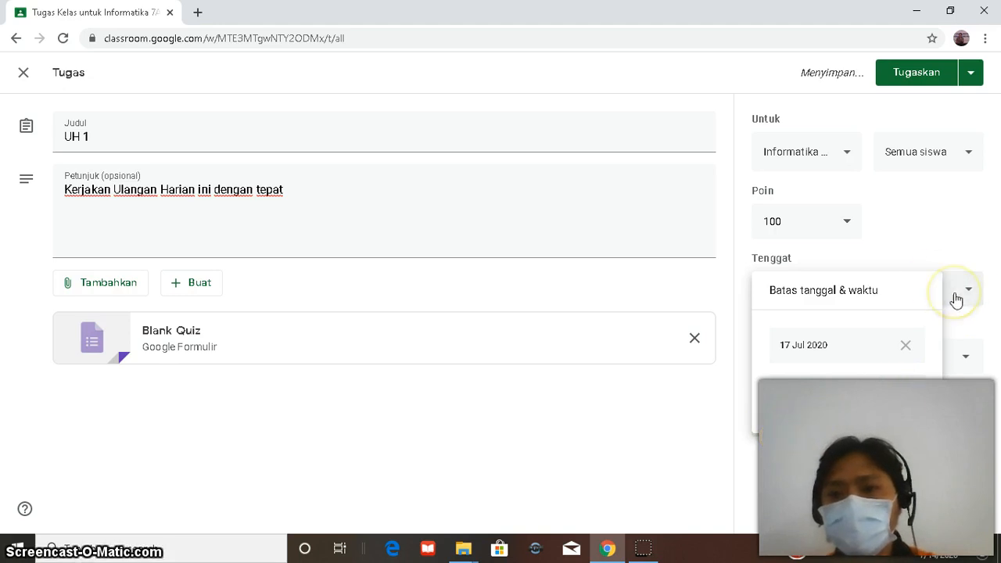
click(851, 488)
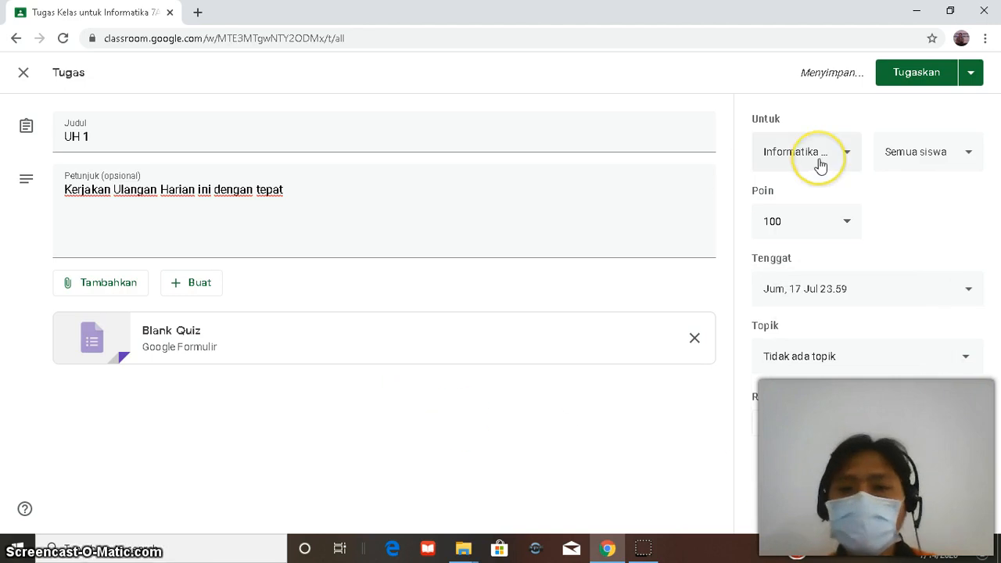
click(917, 74)
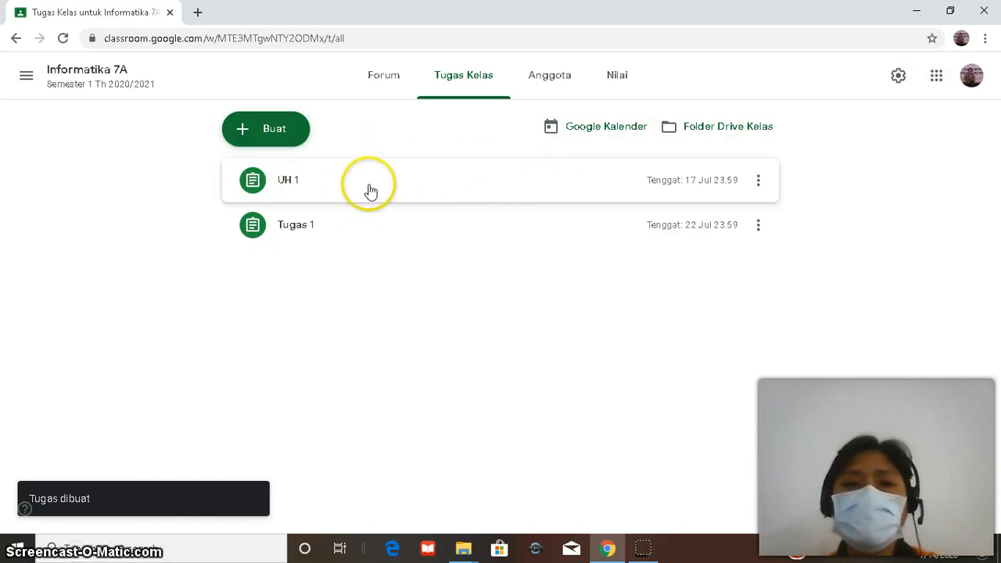
Step: Open the posted UH 1 assignment's form, check its e-mail field, questions, answer options and points, and return to Classroom
click(253, 185)
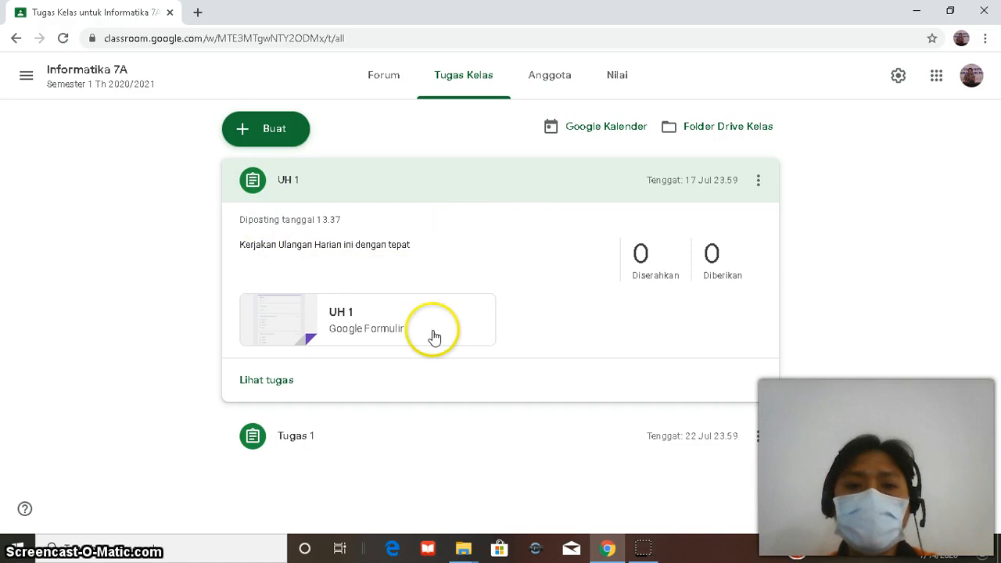
click(378, 313)
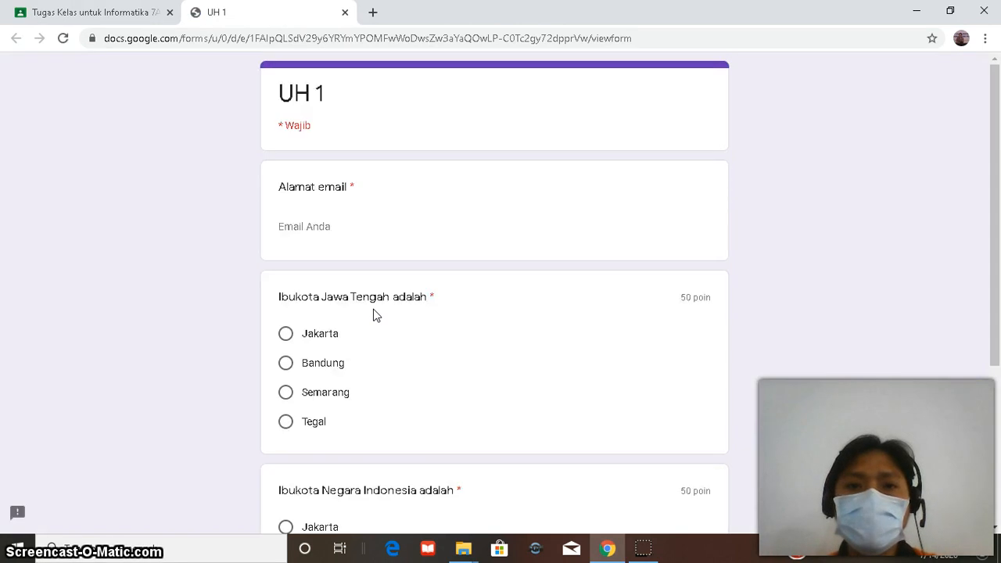
scroll(374, 314, down, 3)
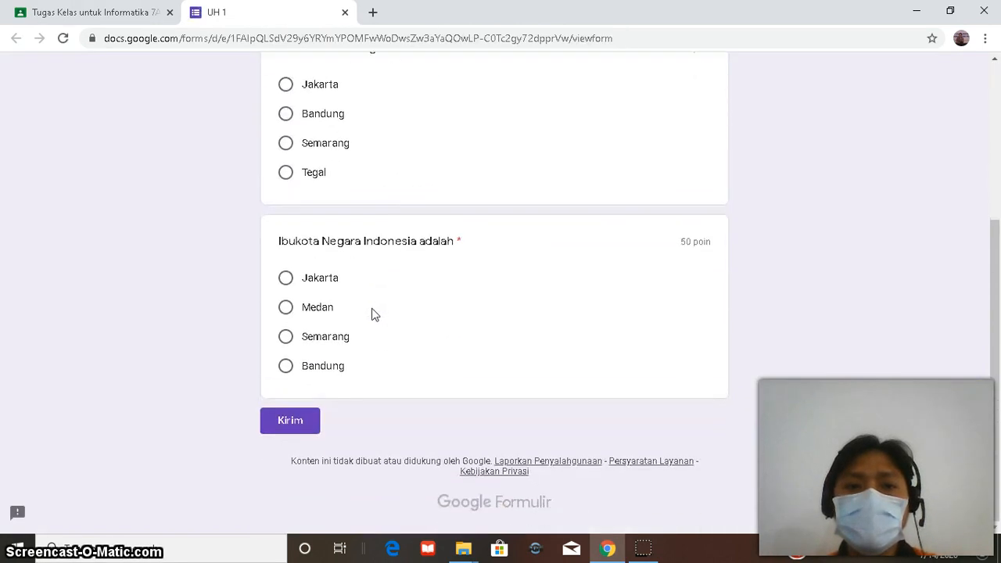
scroll(374, 315, up, 3)
scroll(373, 315, down, 1)
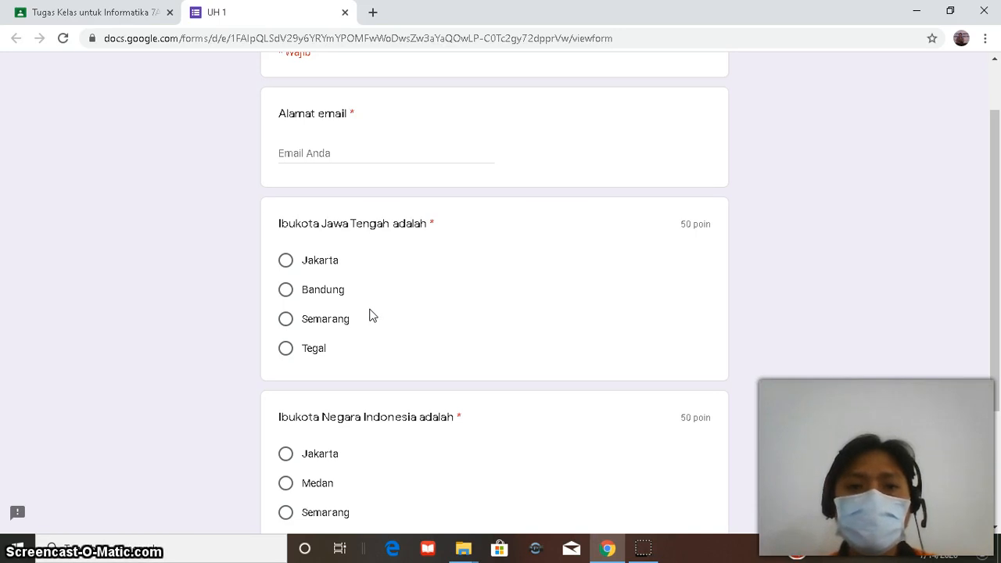
scroll(373, 315, down, 1)
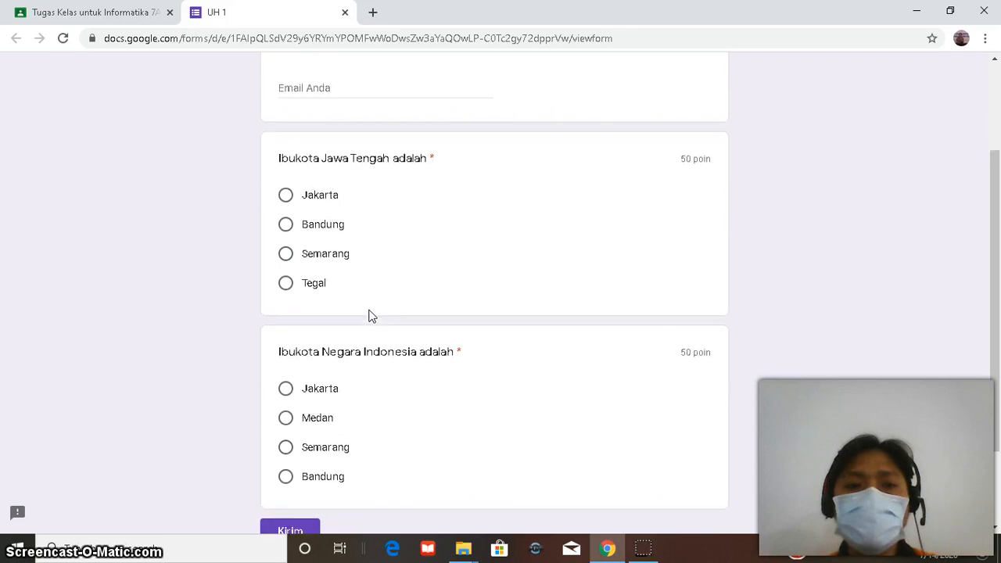
scroll(372, 315, down, 1)
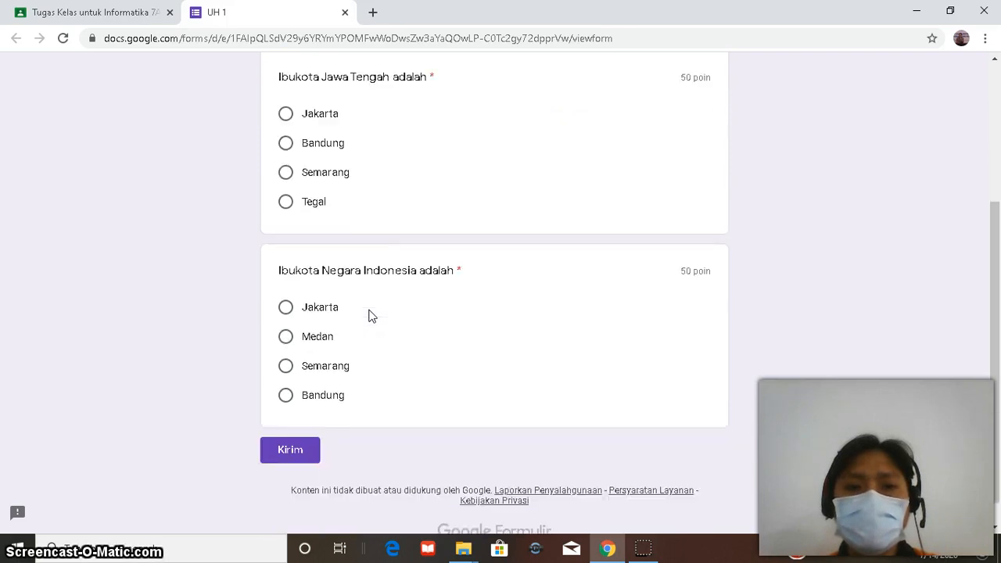
scroll(373, 316, up, 3)
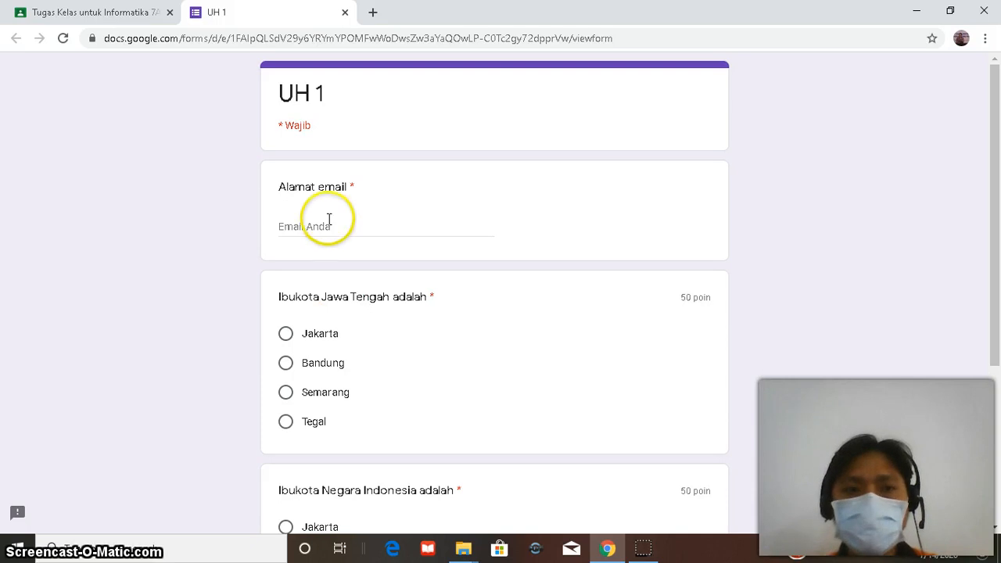
click(123, 16)
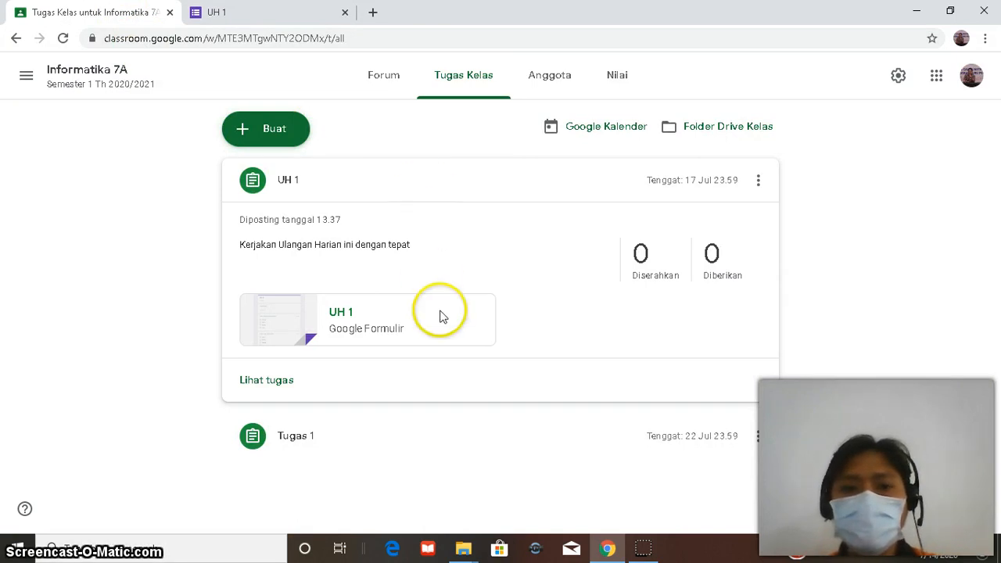
click(643, 550)
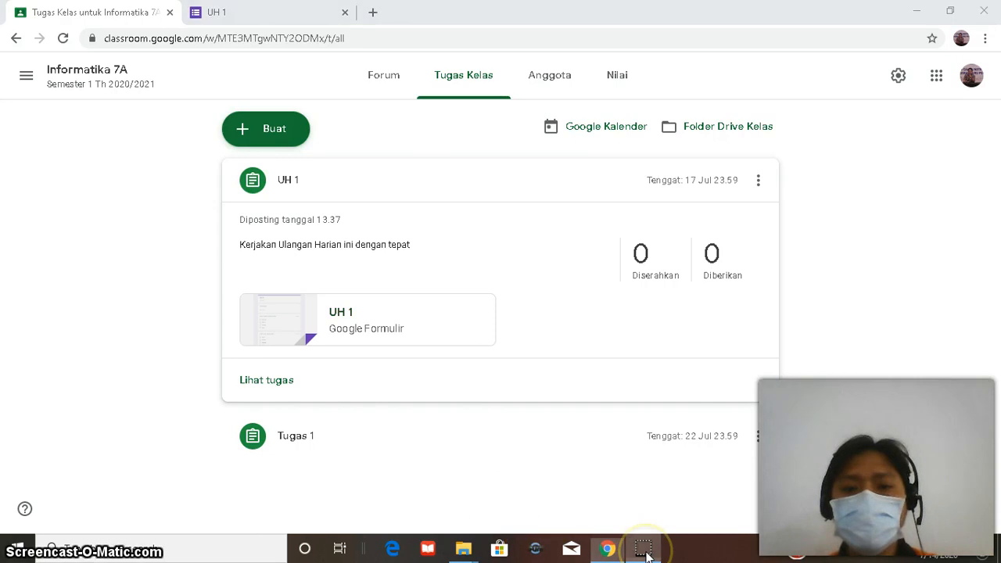